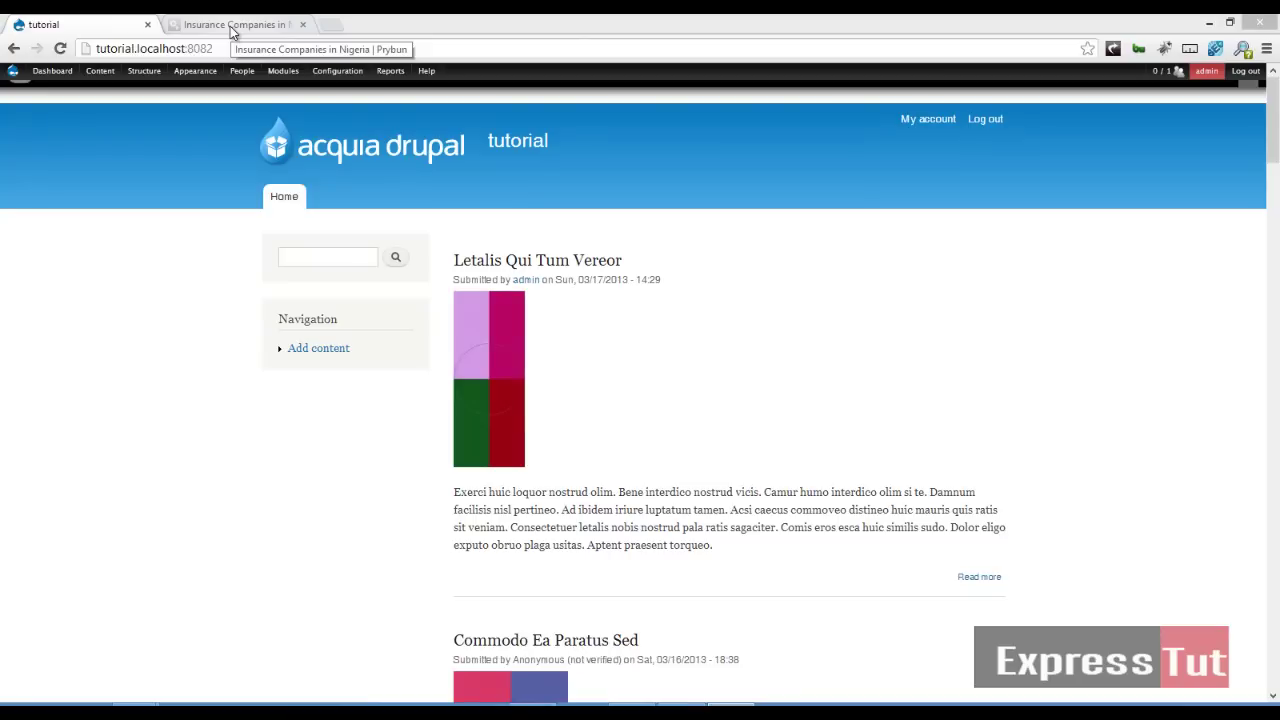
Preview the example insurance listing filtered by the letters A and M.
click(230, 27)
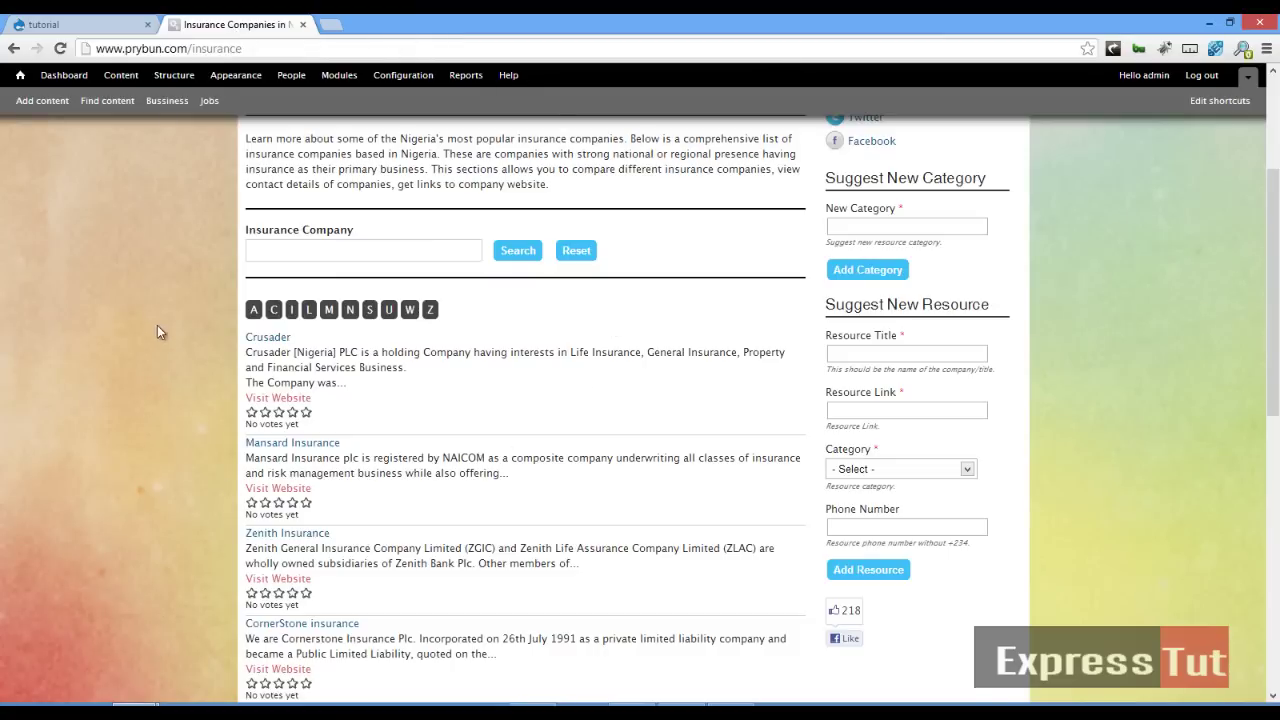
scroll(405, 354, down, 7)
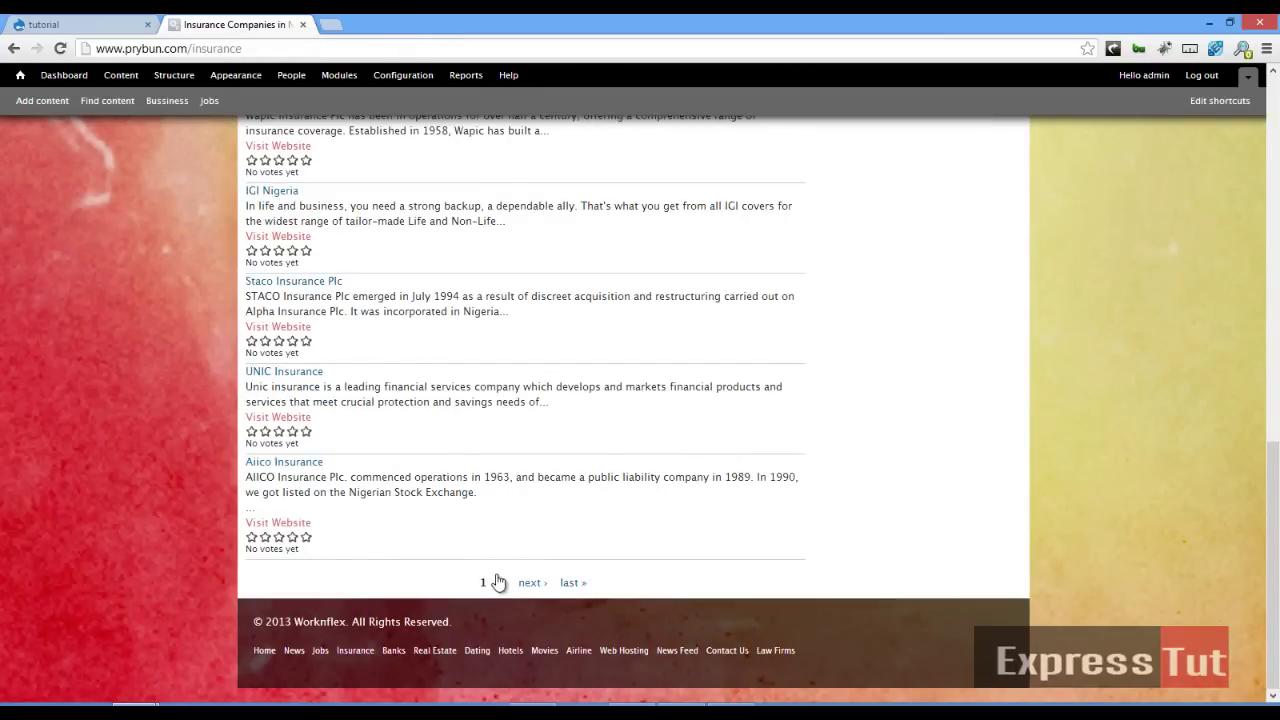
scroll(506, 586, up, 8)
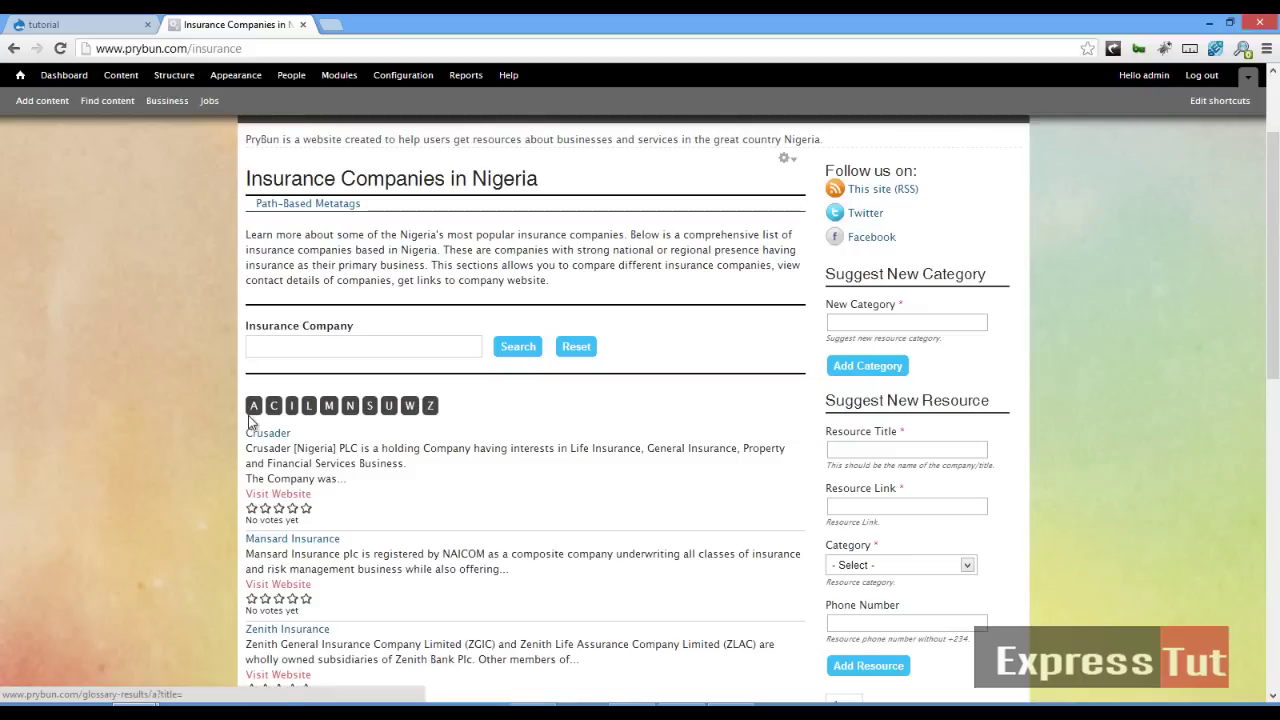
scroll(253, 418, down, 1)
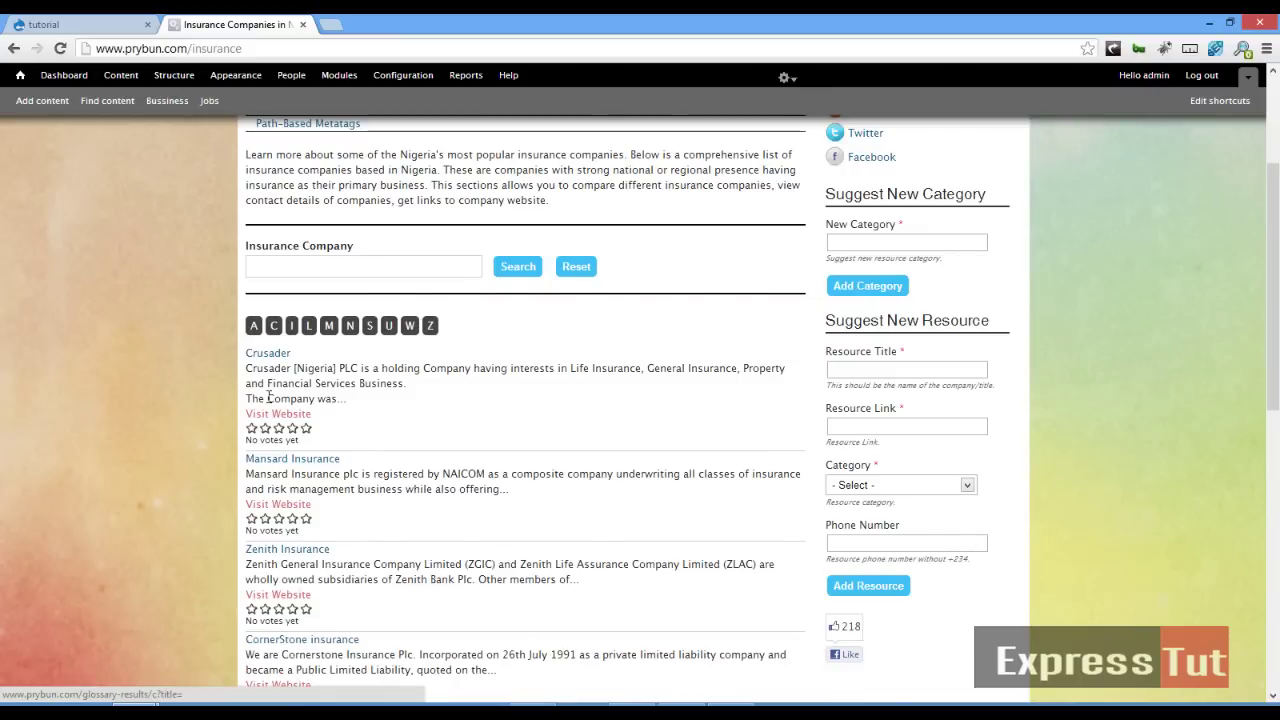
click(256, 330)
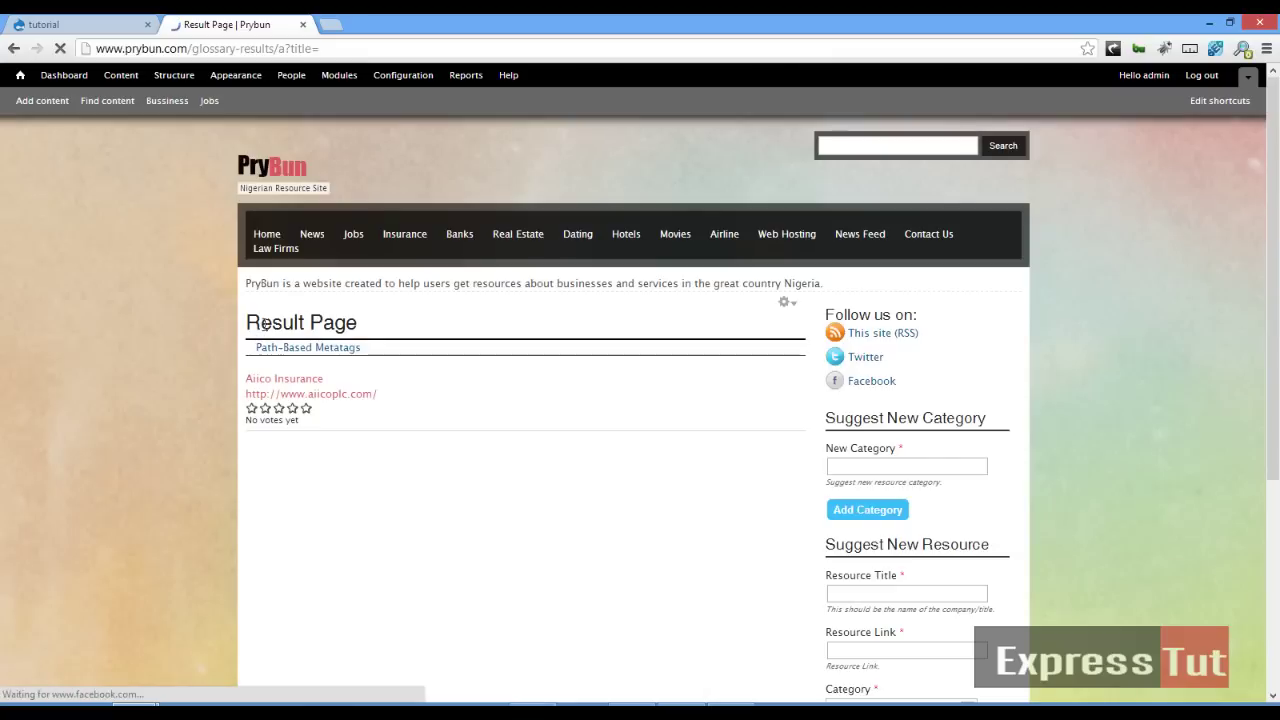
click(14, 49)
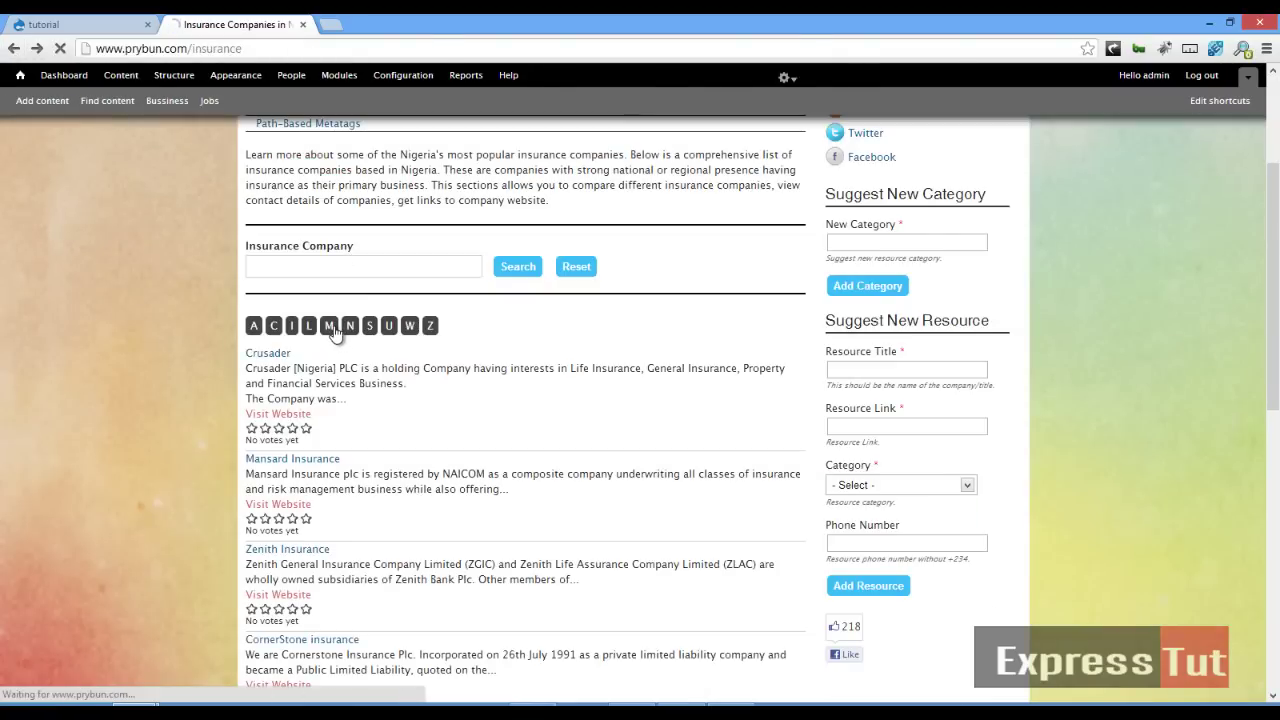
click(330, 327)
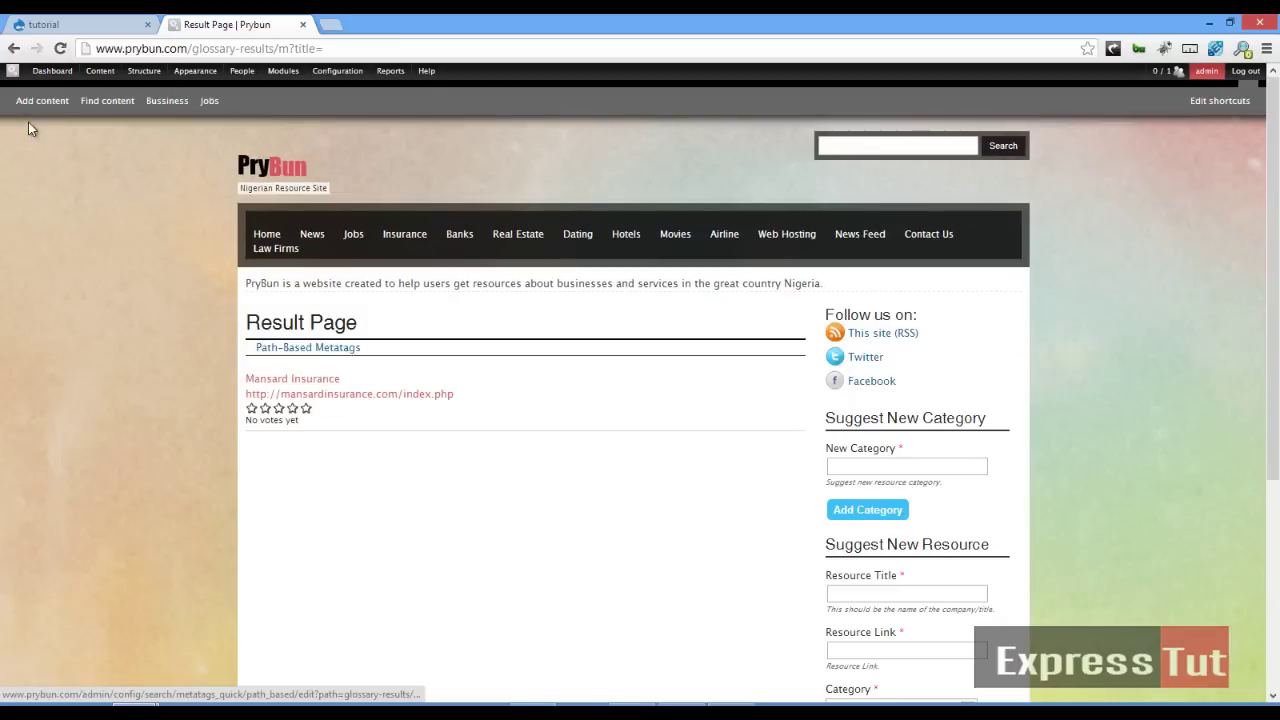
click(14, 49)
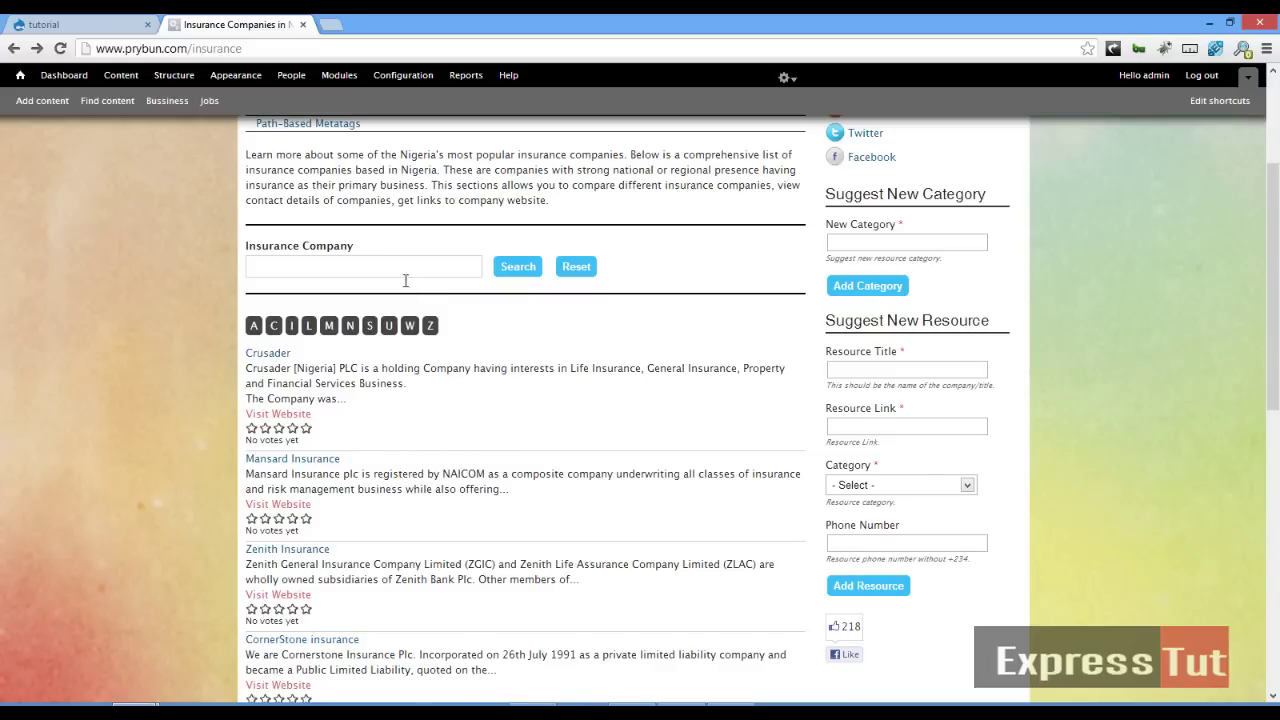
Back on the tutorial site, start a new view named 'glossary'.
click(85, 24)
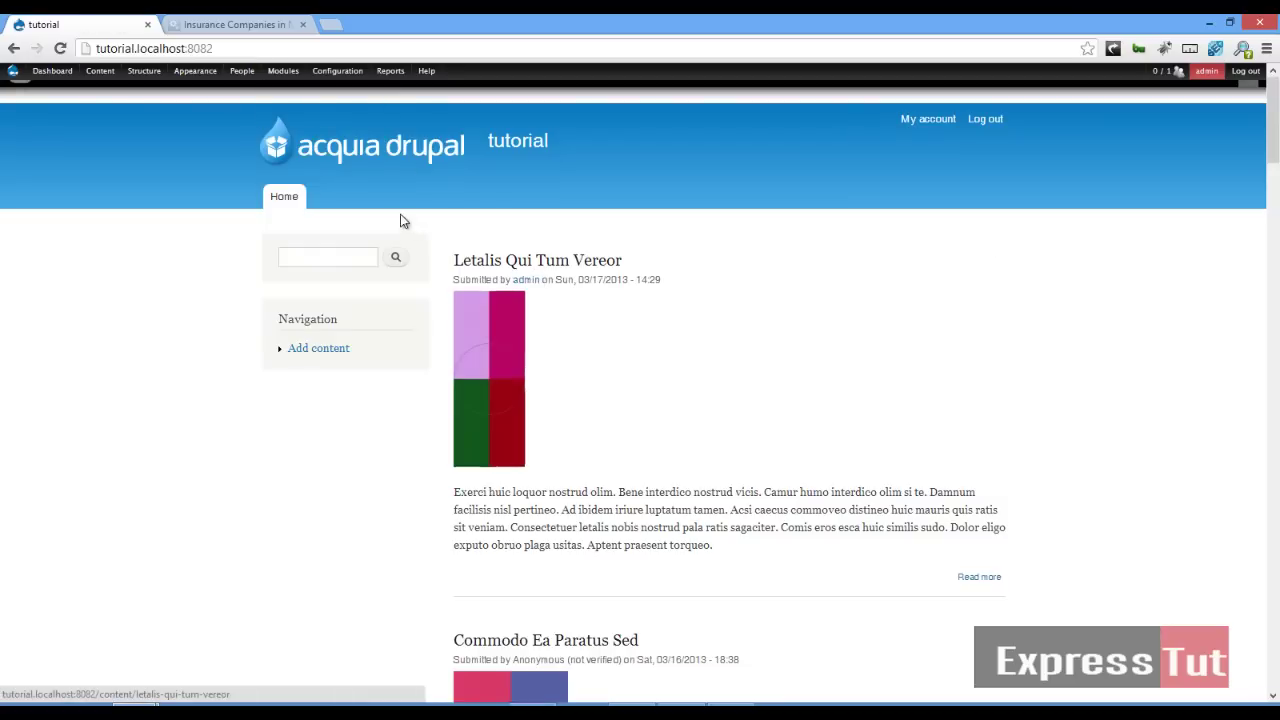
mouse_move(146, 79)
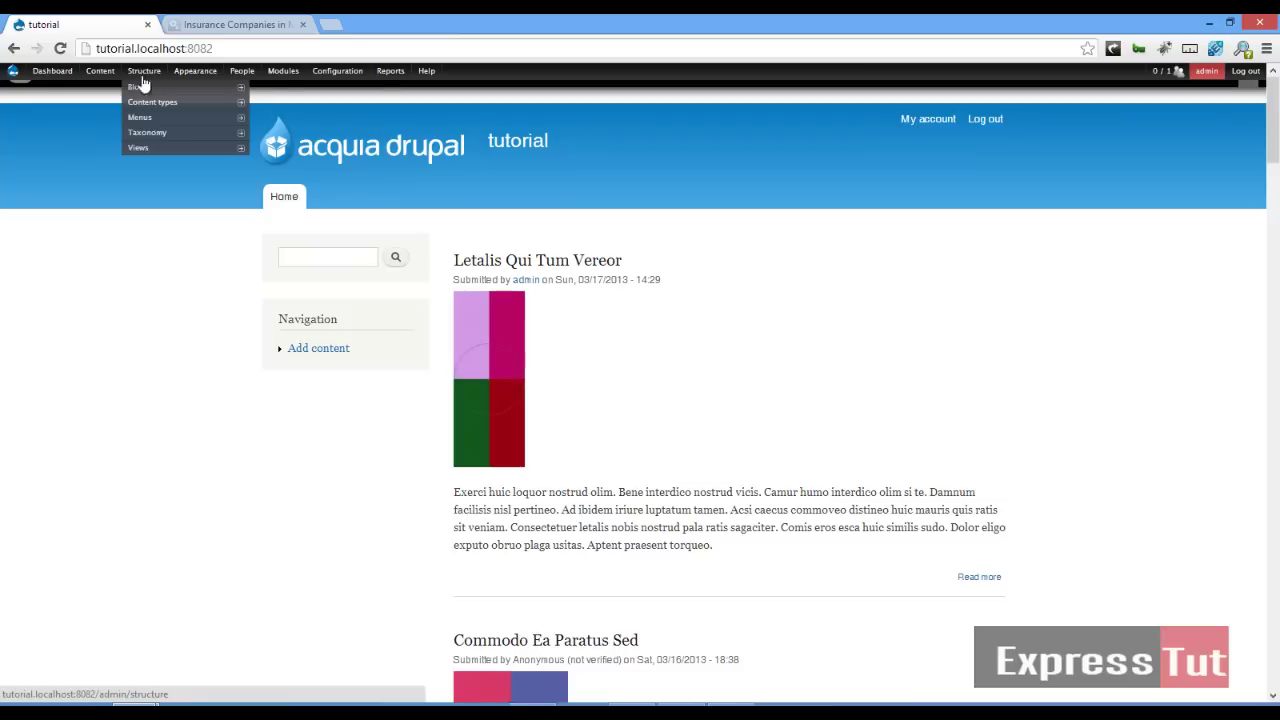
mouse_move(138, 150)
click(310, 150)
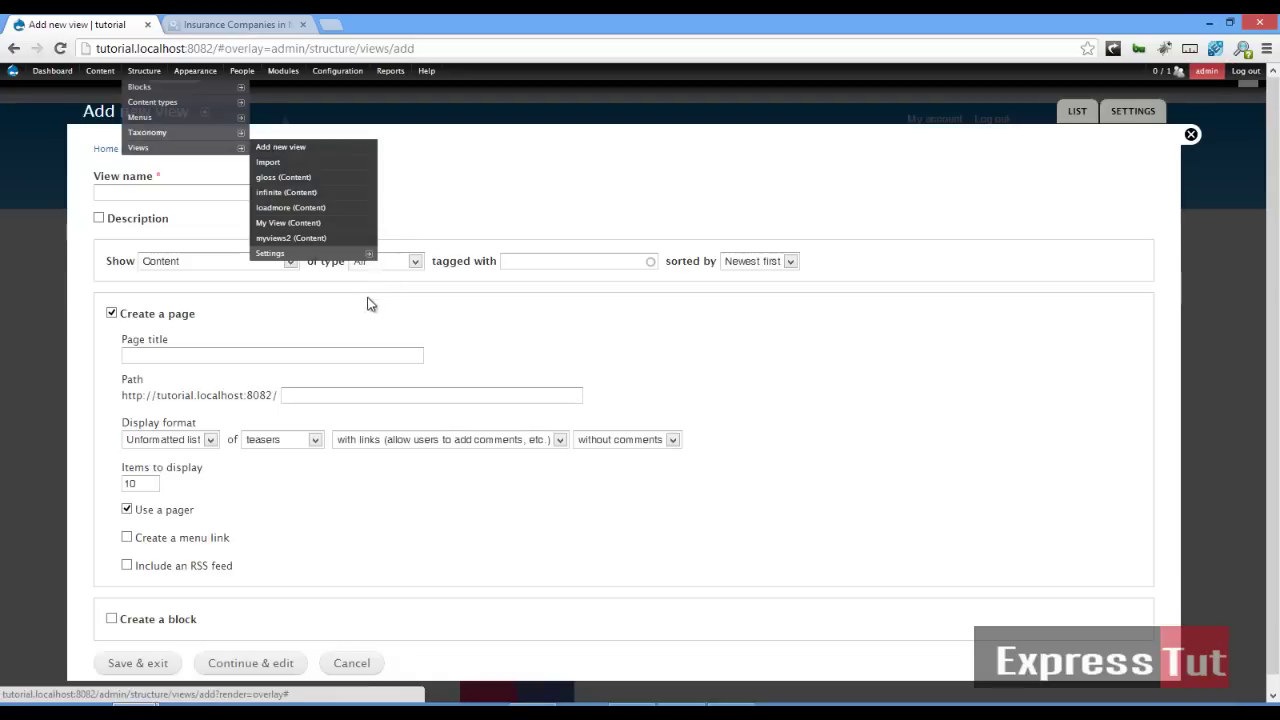
click(129, 190)
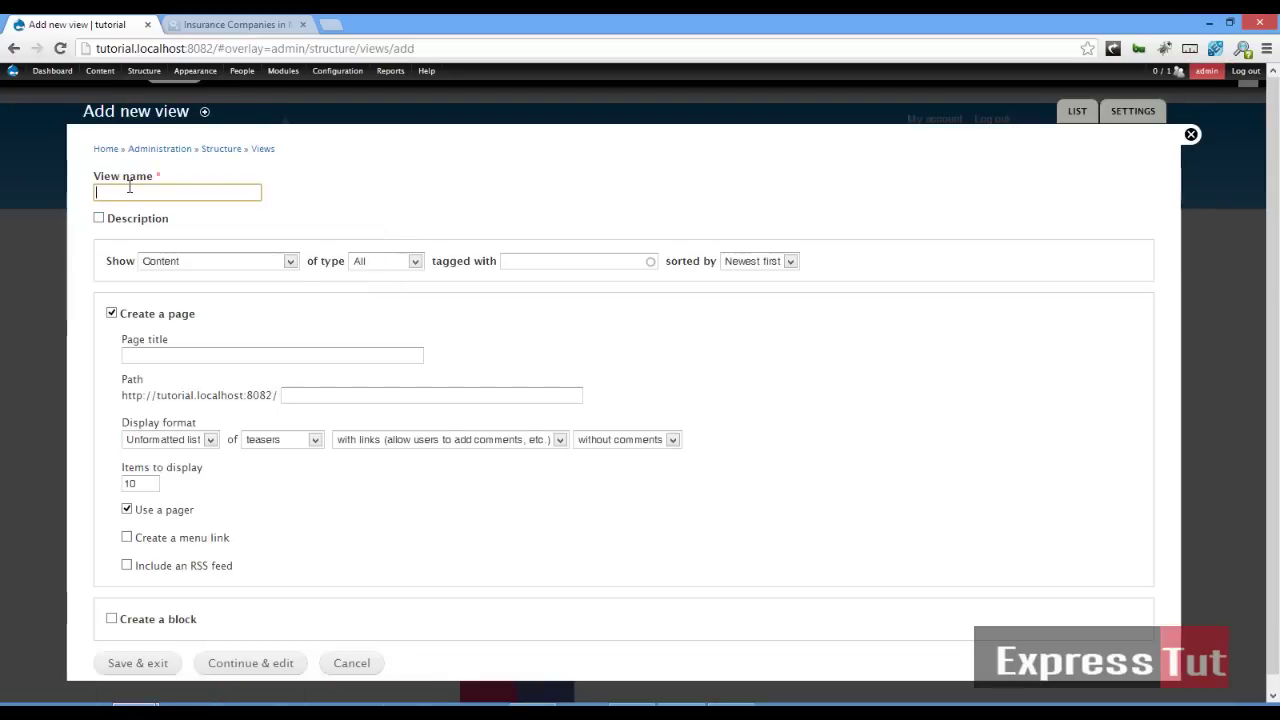
text(glossary)
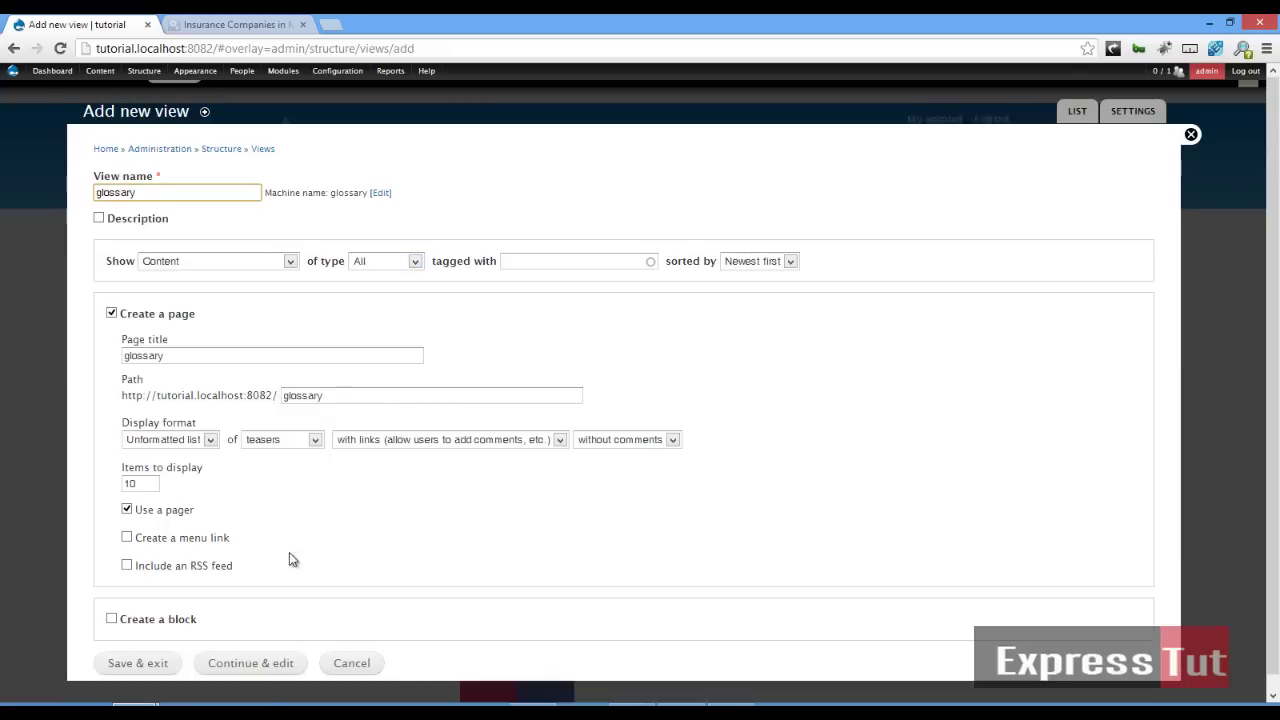
Show Article content, change the machine name to glossary2, and continue to editing.
click(383, 268)
click(368, 288)
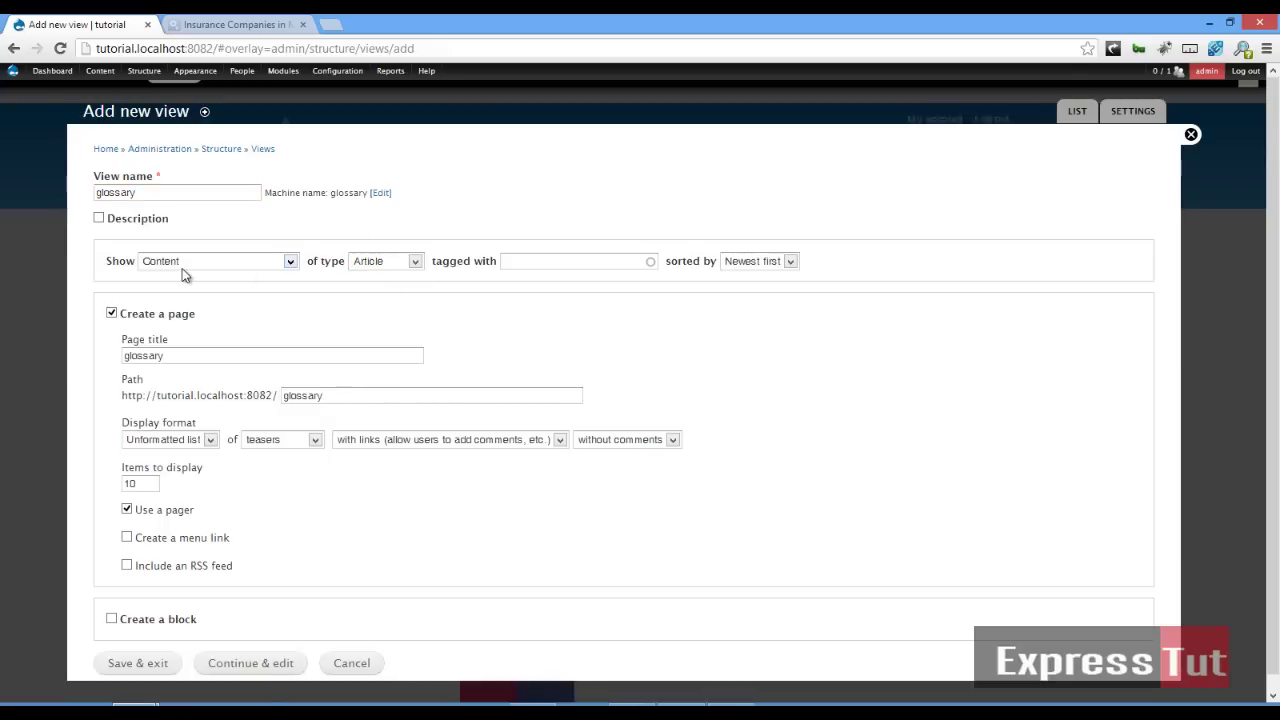
click(269, 273)
click(276, 268)
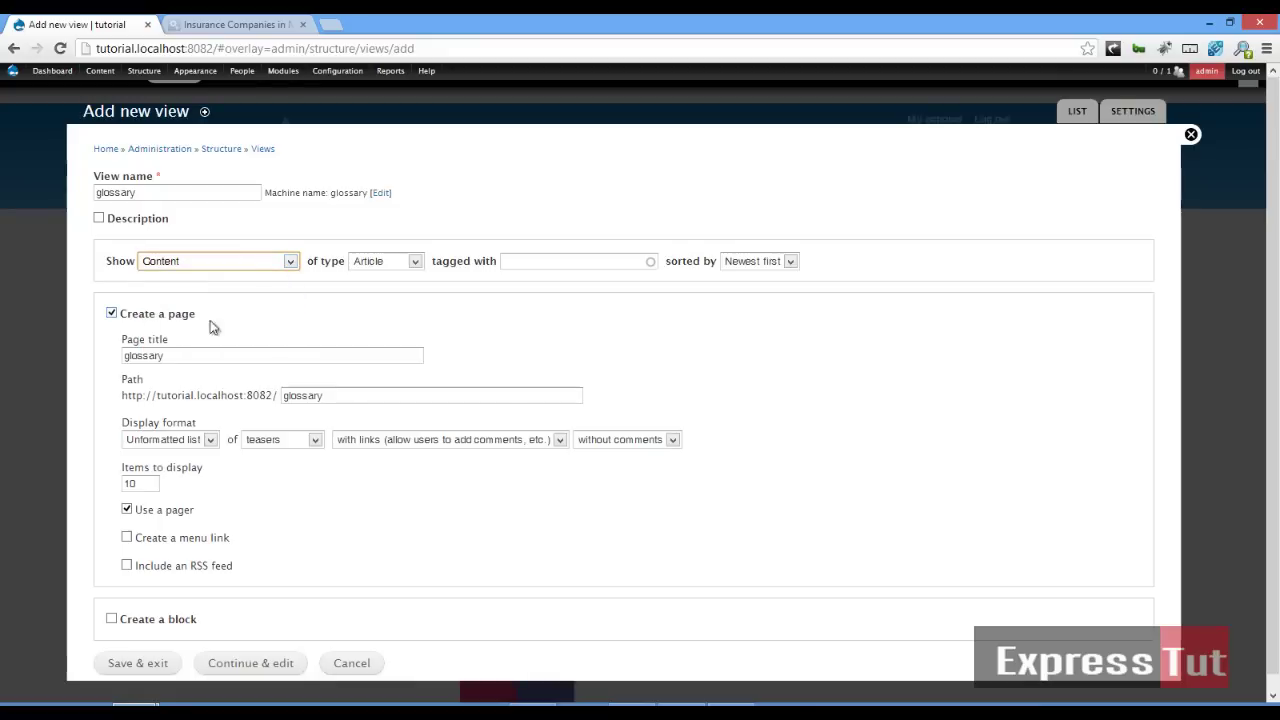
click(270, 667)
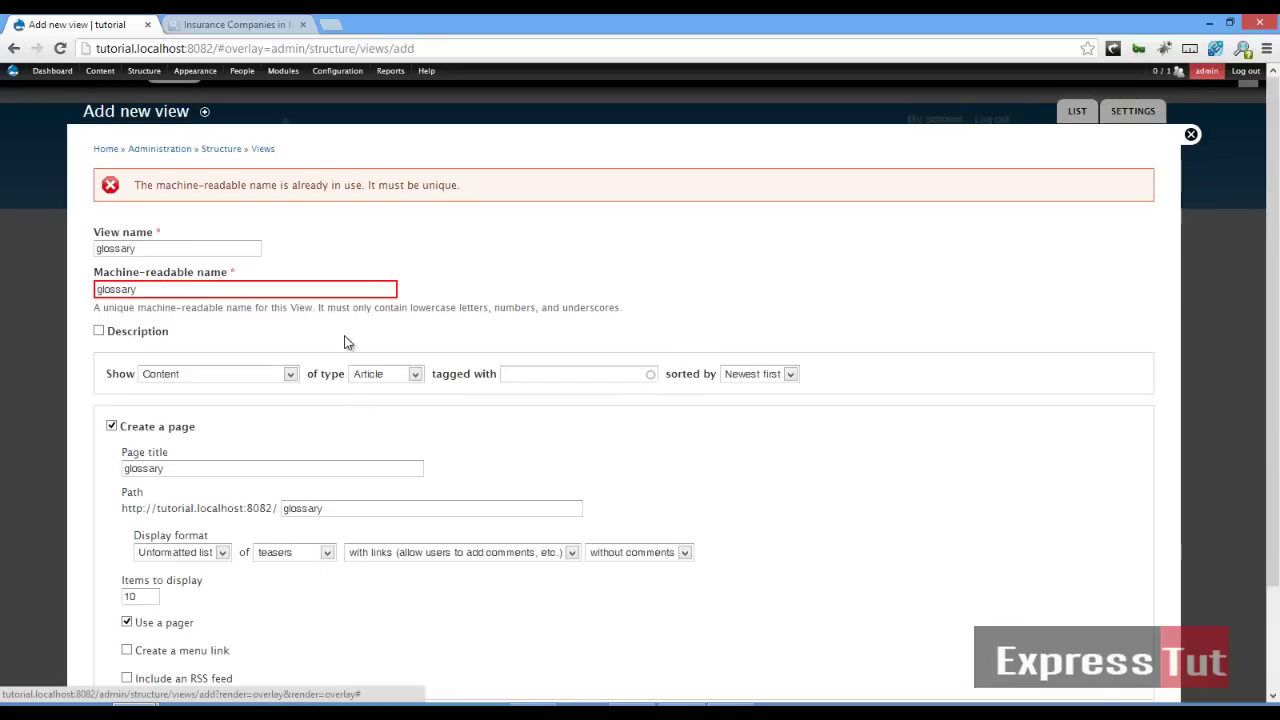
click(171, 291)
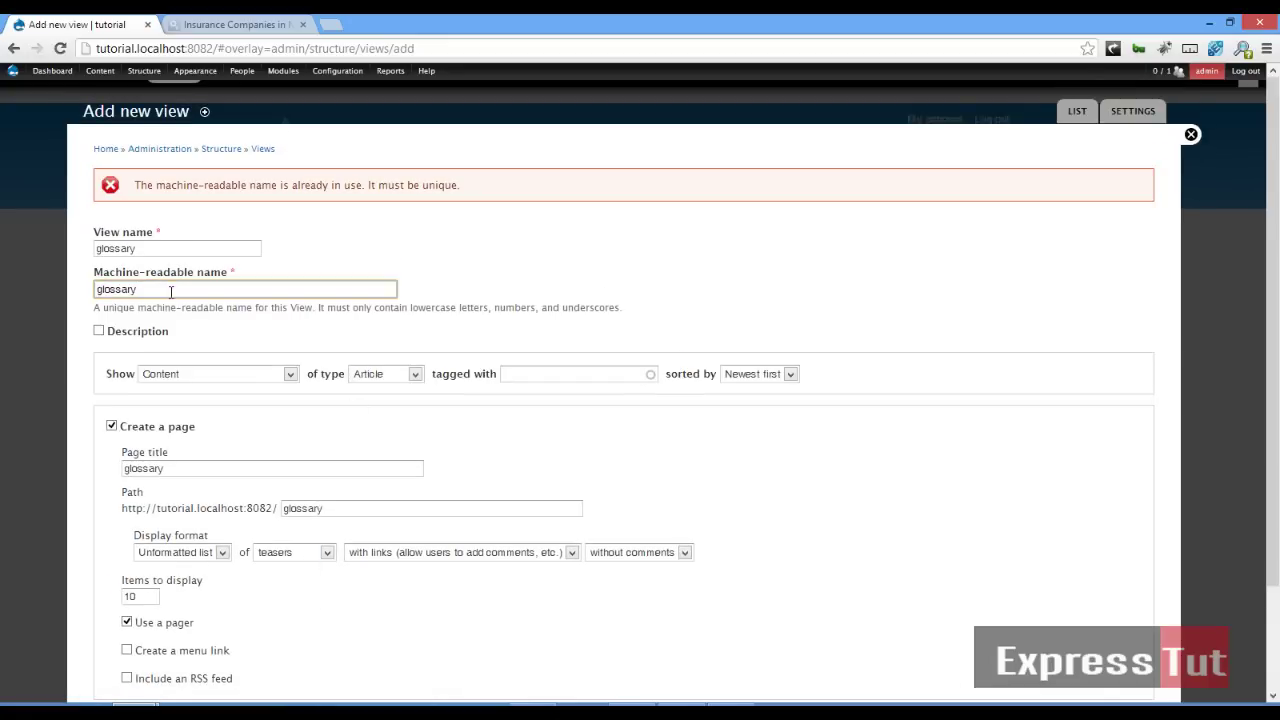
scroll(240, 465, down, 3)
click(285, 658)
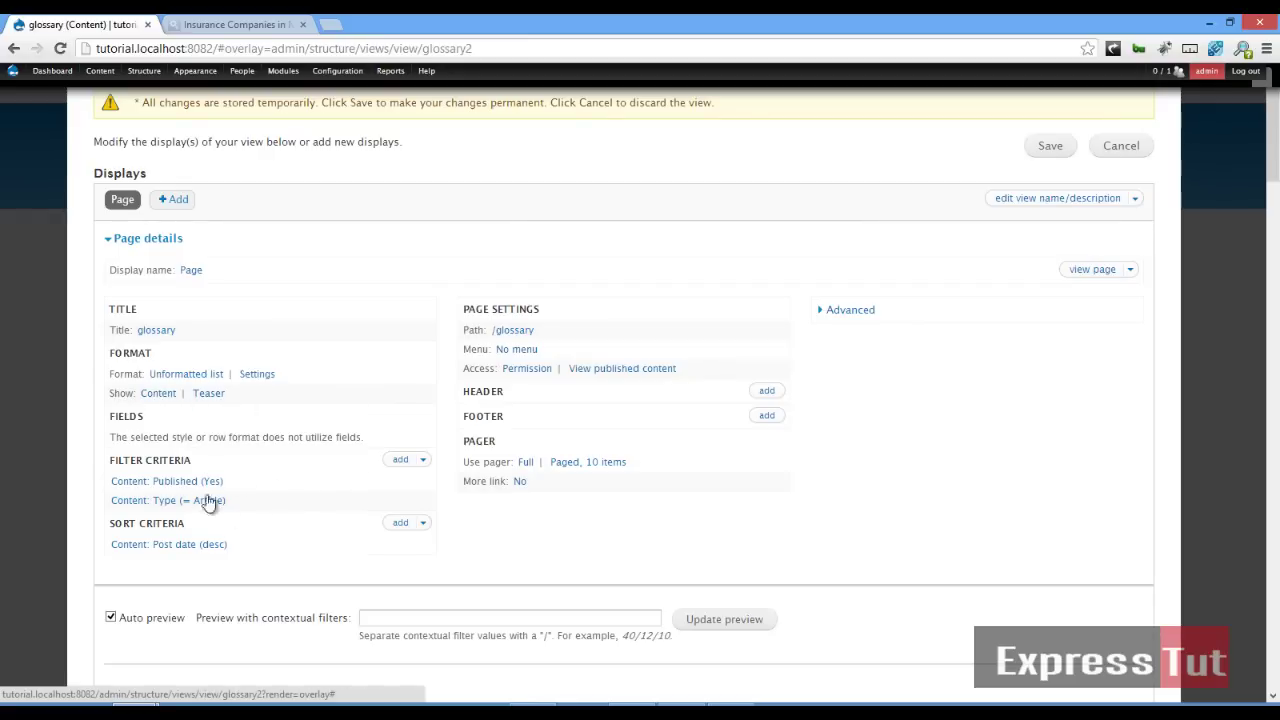
Add an Attachment display (attachment_1) to the glossary view and expand its Advanced settings.
scroll(478, 462, down, 7)
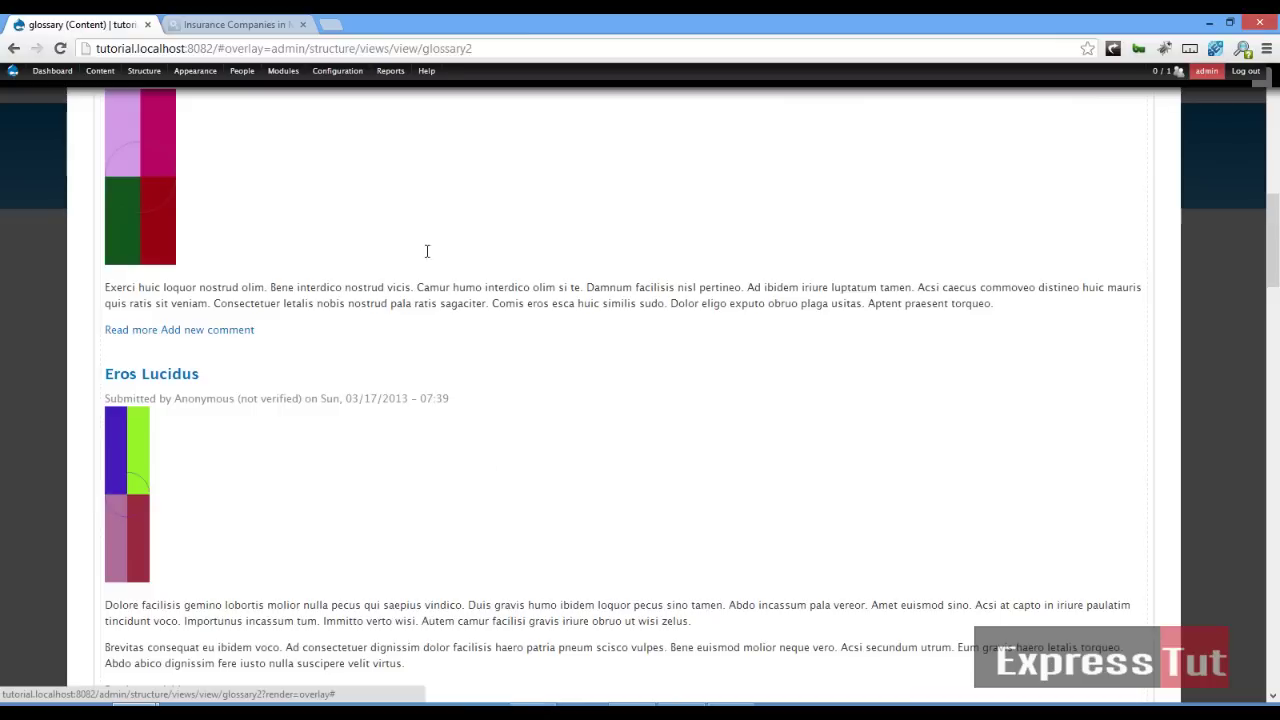
scroll(359, 373, down, 2)
scroll(358, 380, up, 5)
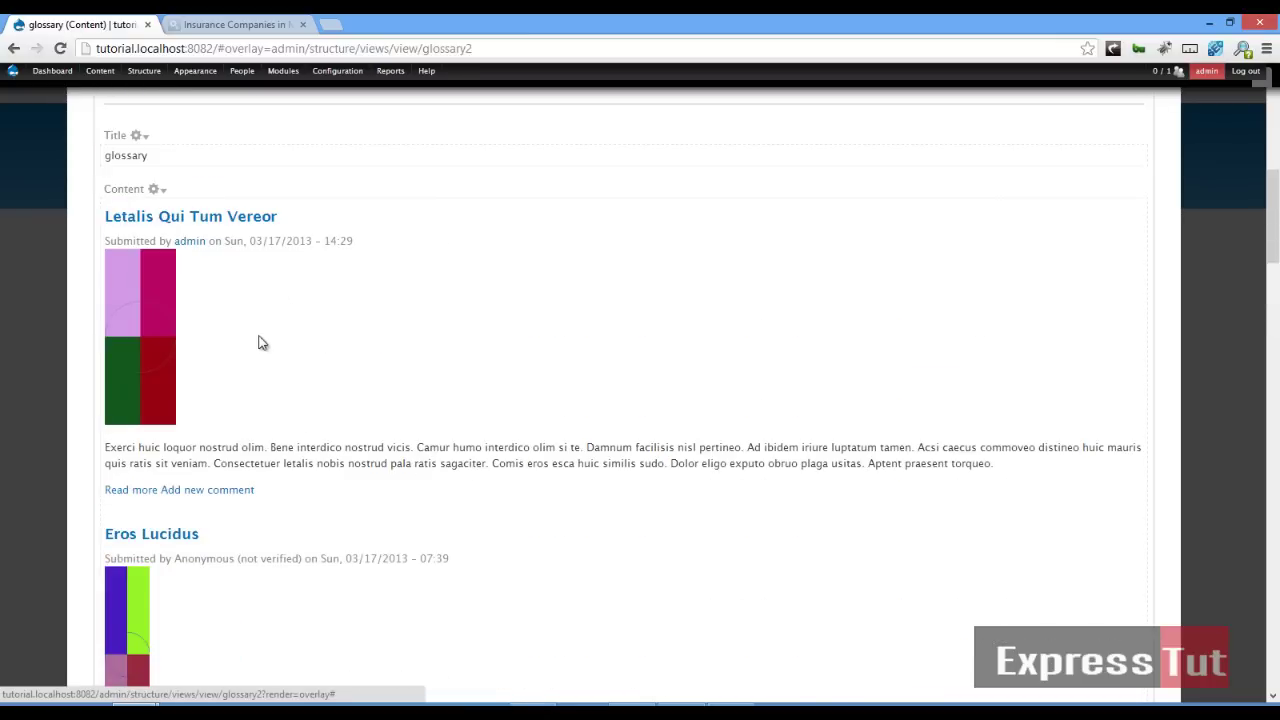
scroll(266, 336, down, 3)
scroll(280, 336, down, 10)
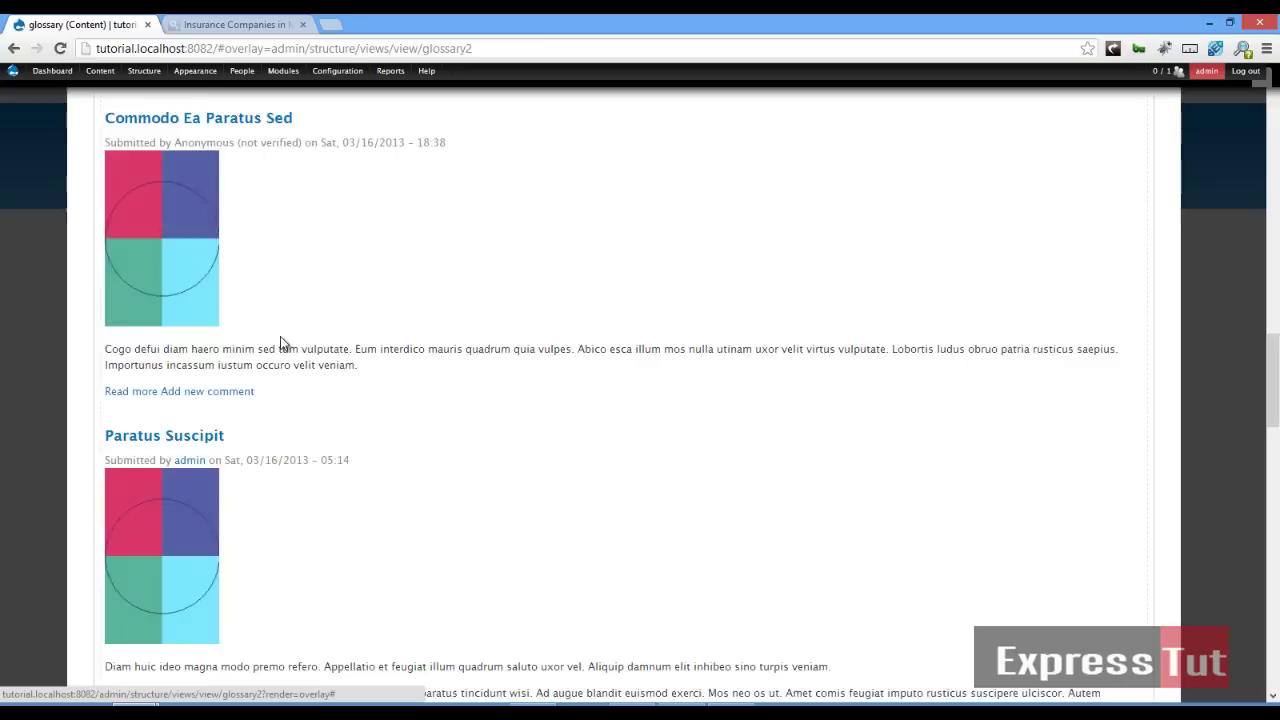
scroll(281, 340, up, 5)
scroll(280, 336, up, 15)
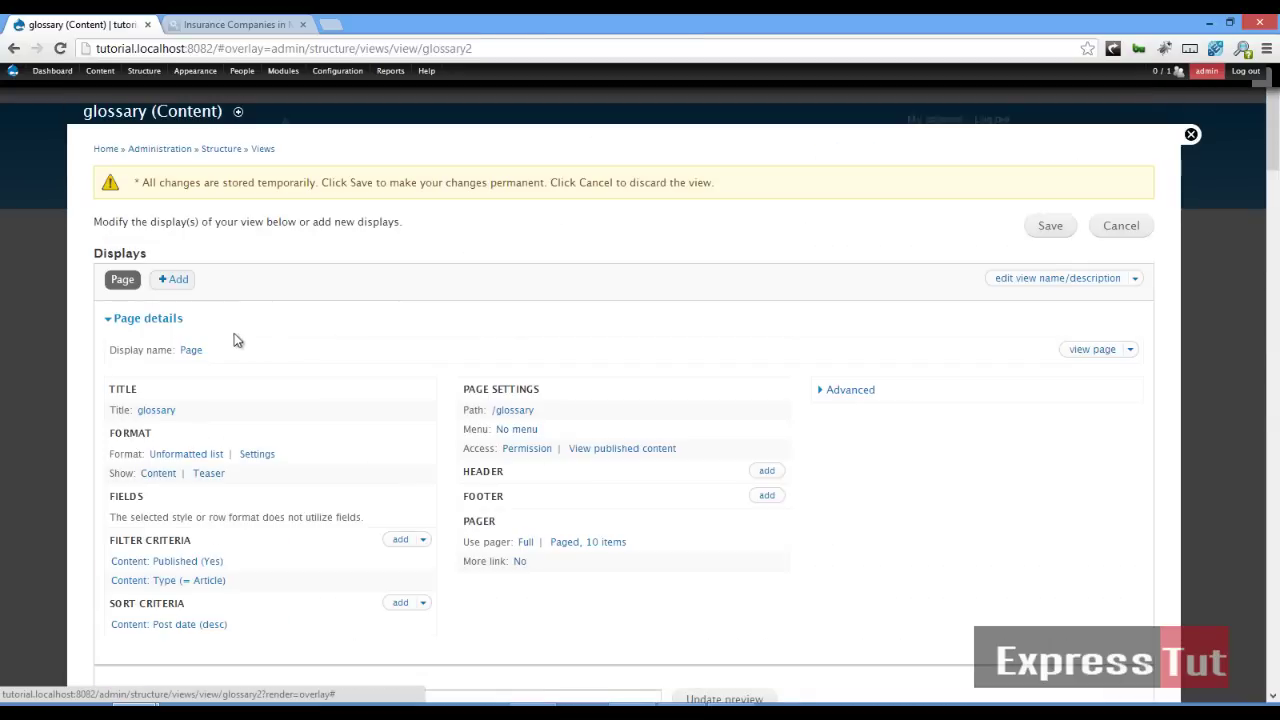
click(177, 281)
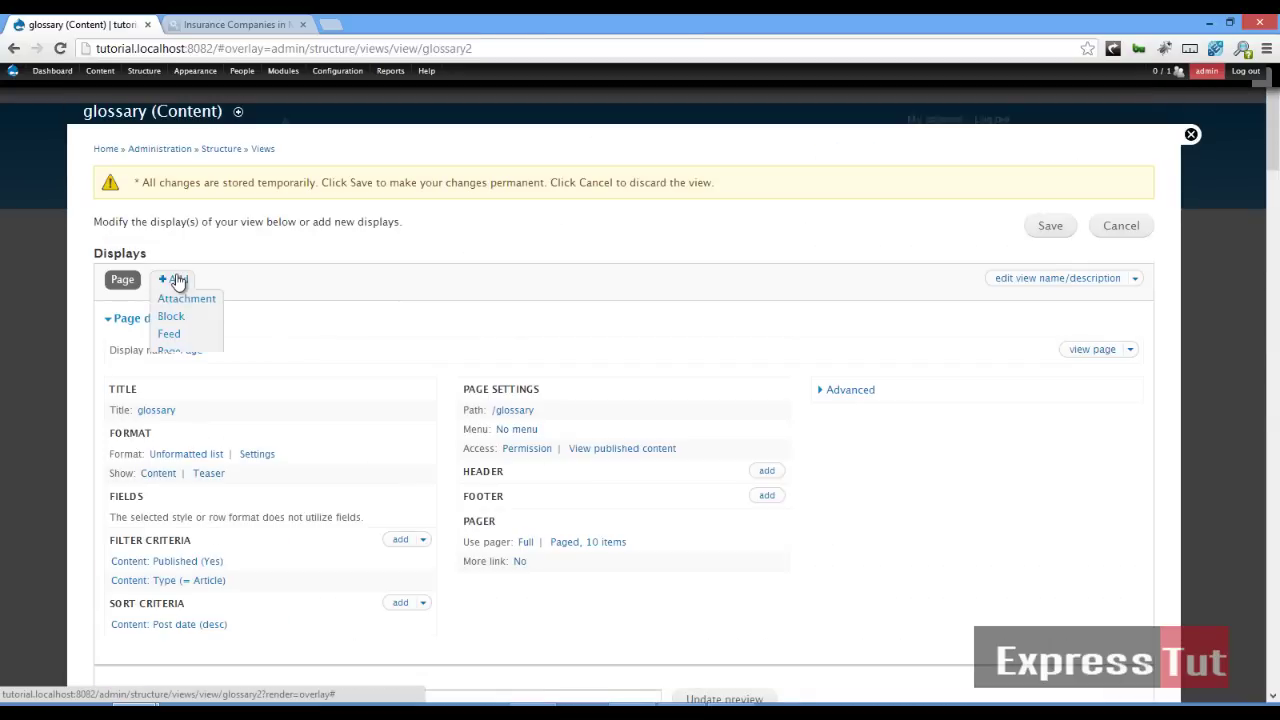
click(183, 306)
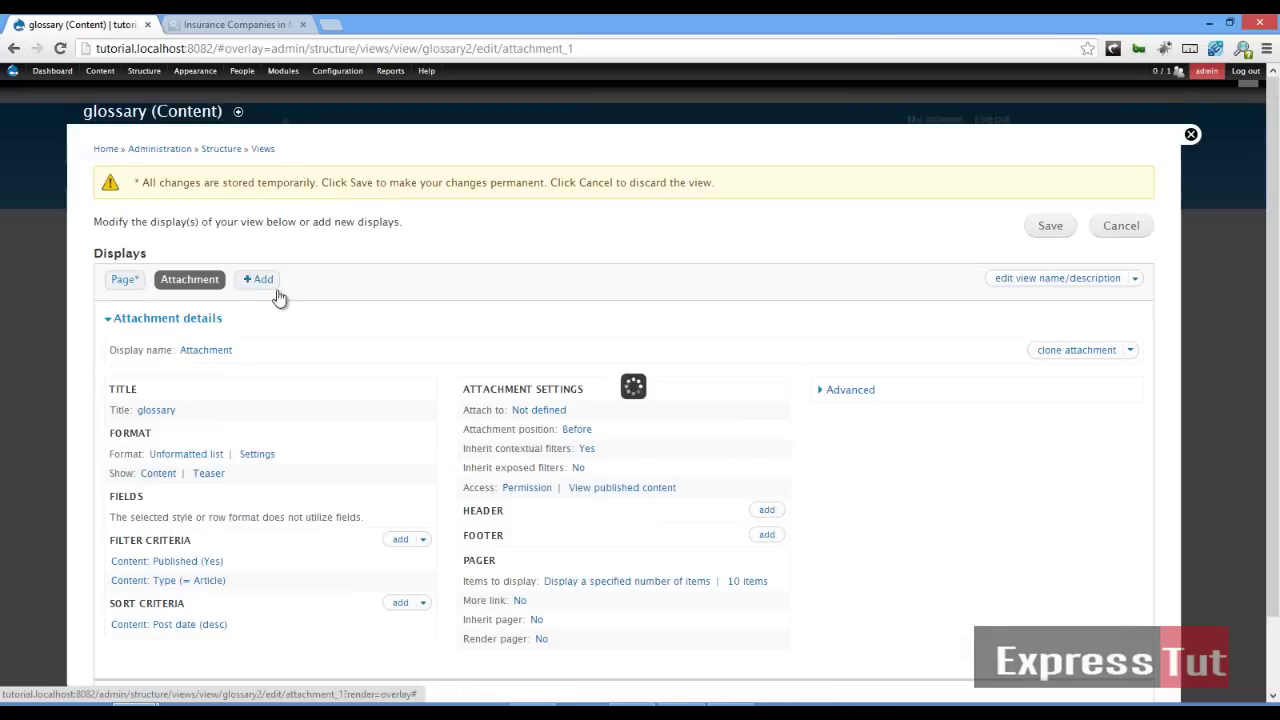
click(851, 395)
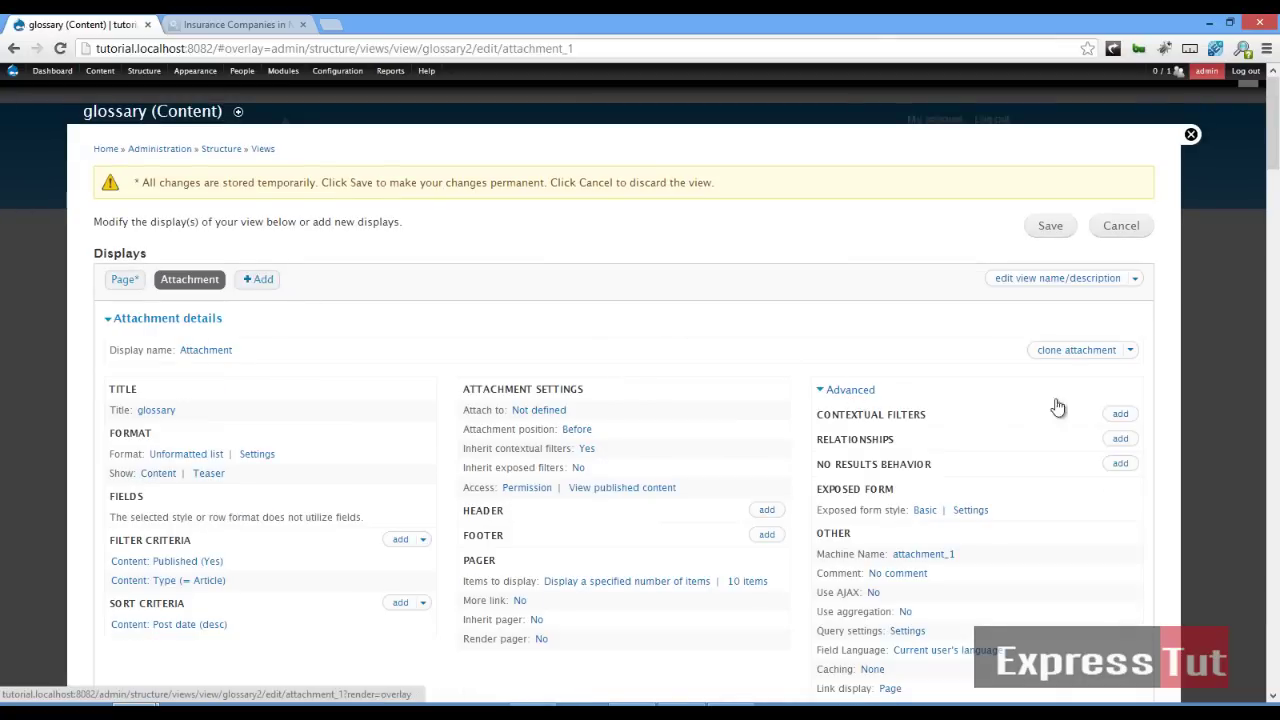
scroll(1160, 388, down, 1)
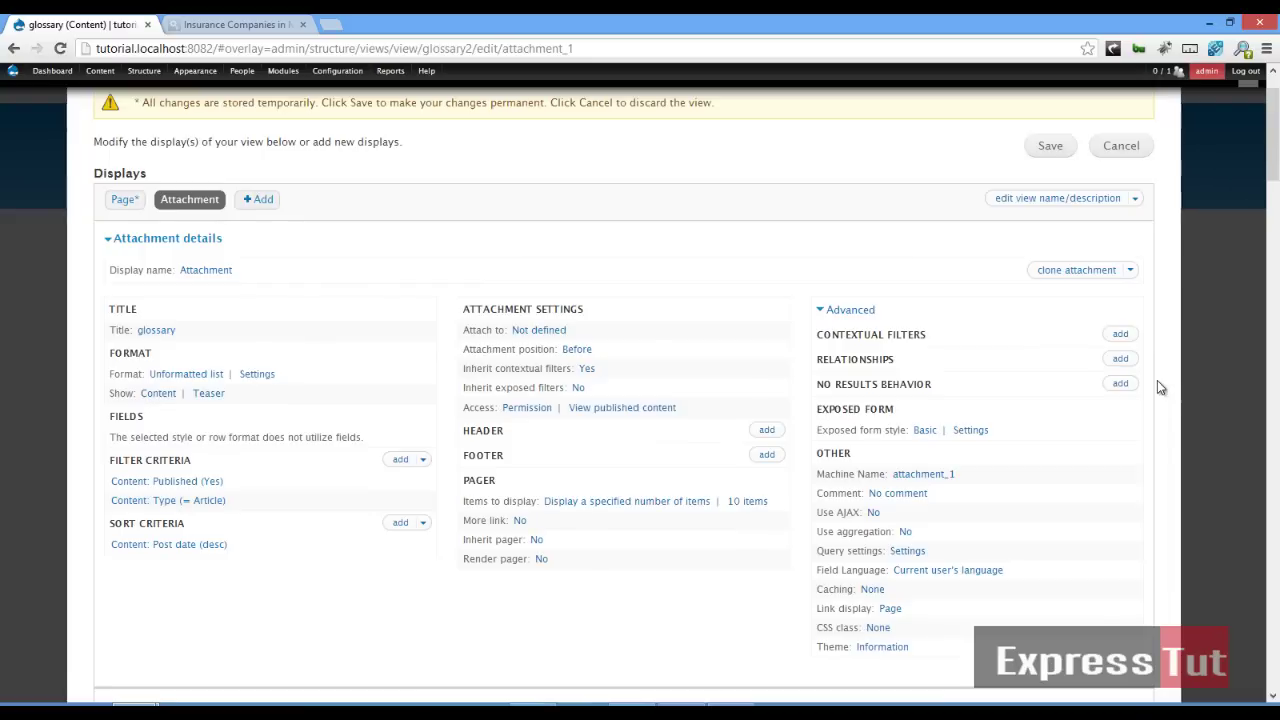
Add a Content: Title contextual filter that overrides only this attachment.
click(1127, 338)
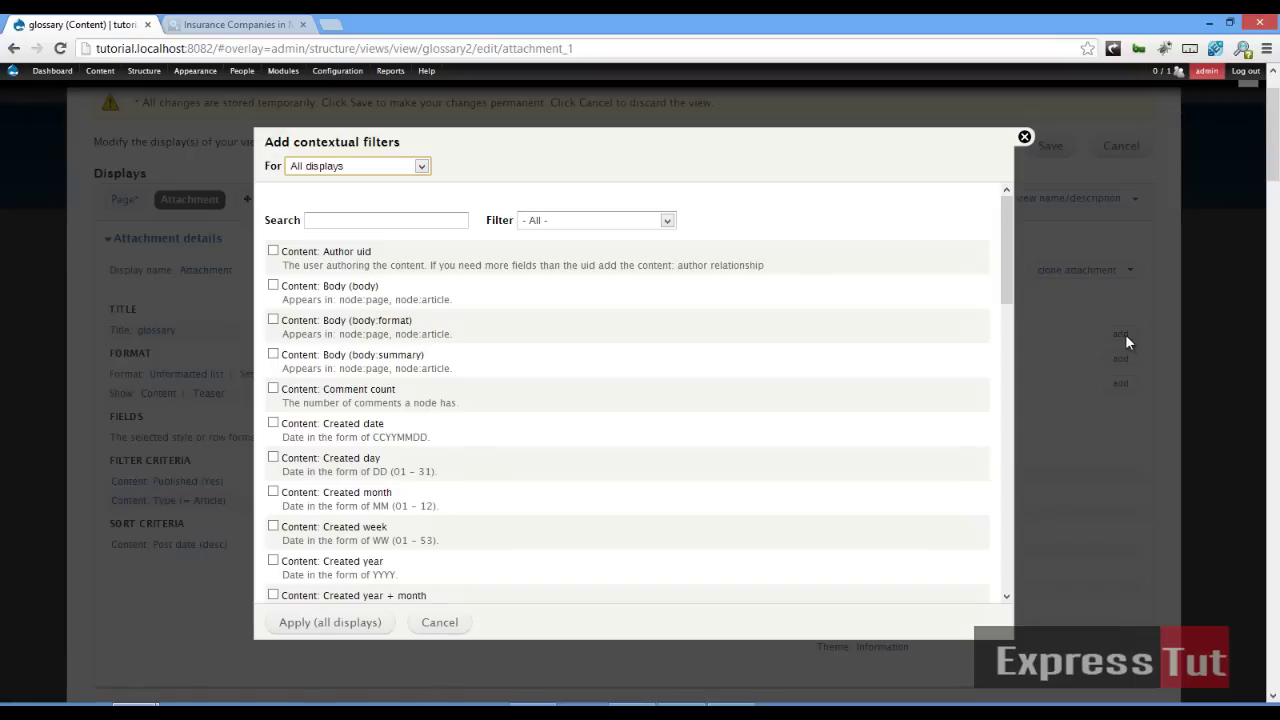
click(222, 24)
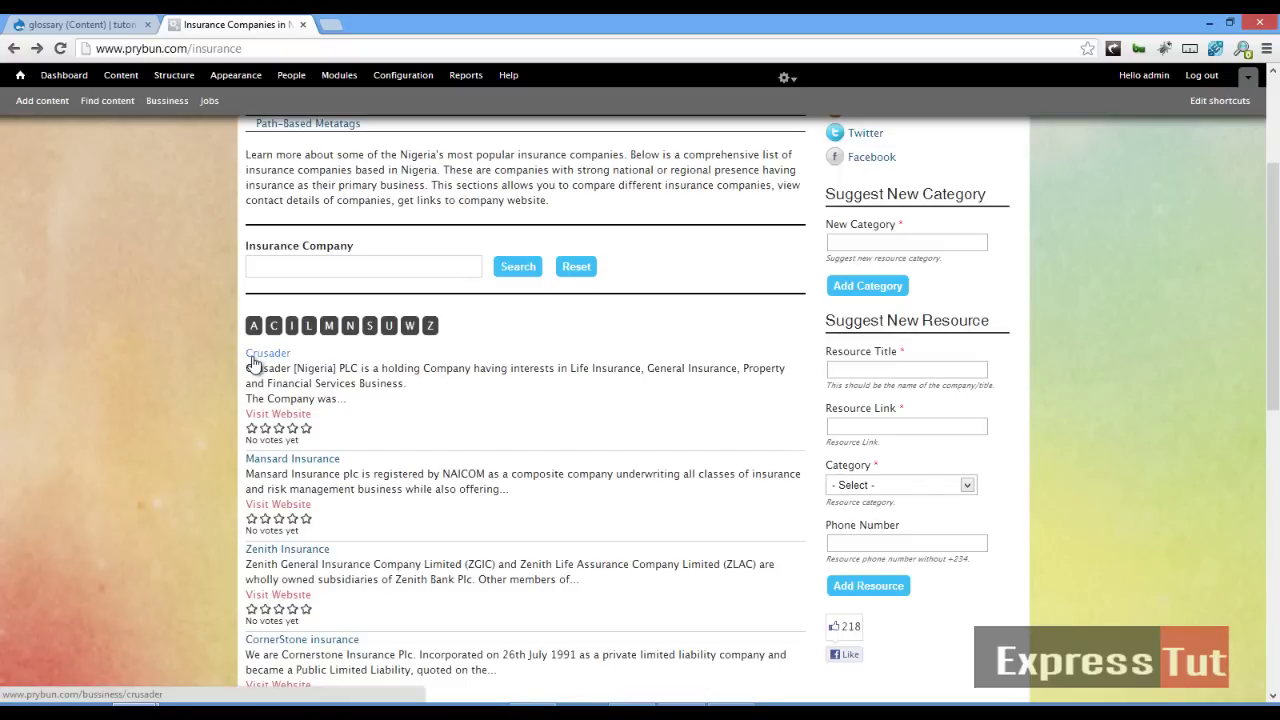
click(116, 30)
click(341, 222)
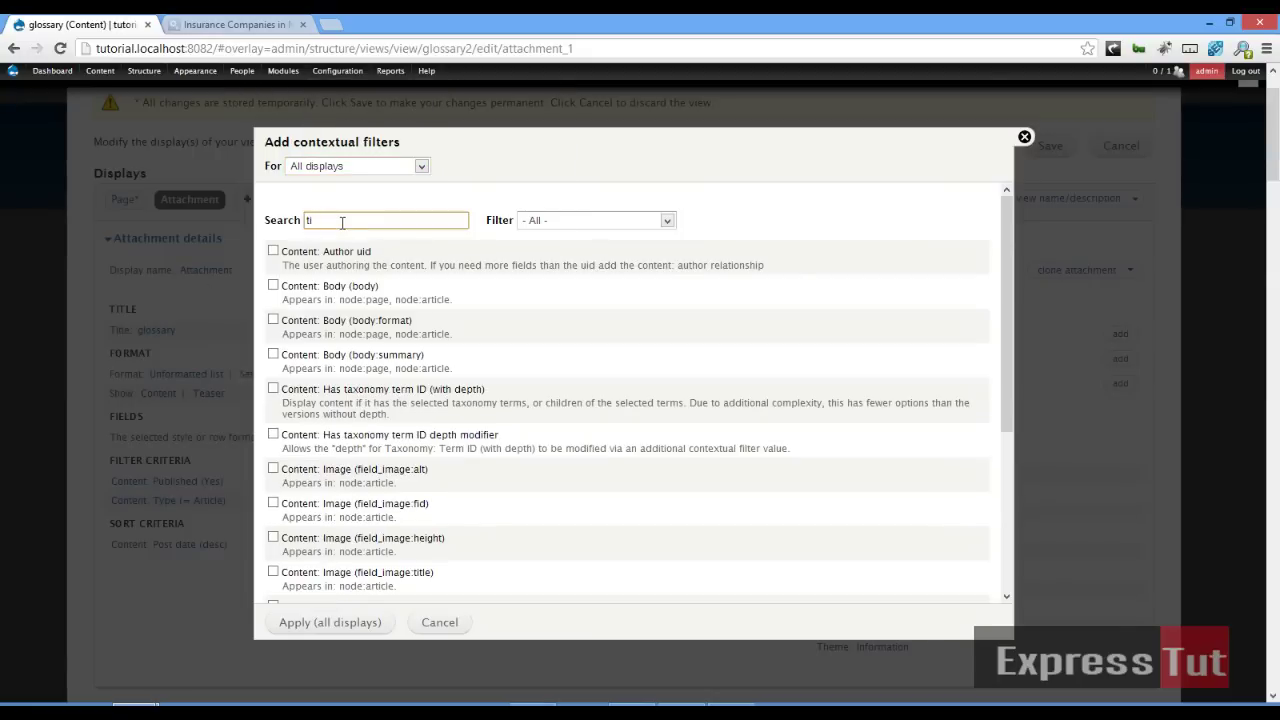
text(titl)
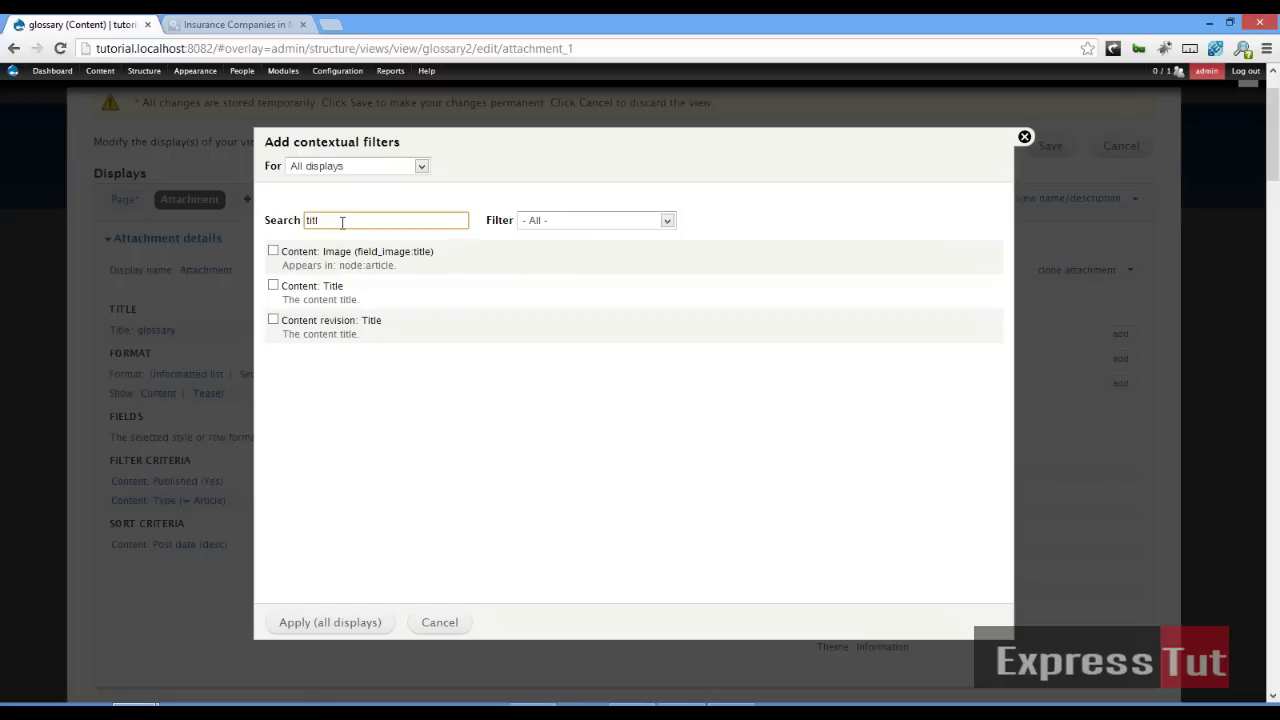
click(330, 287)
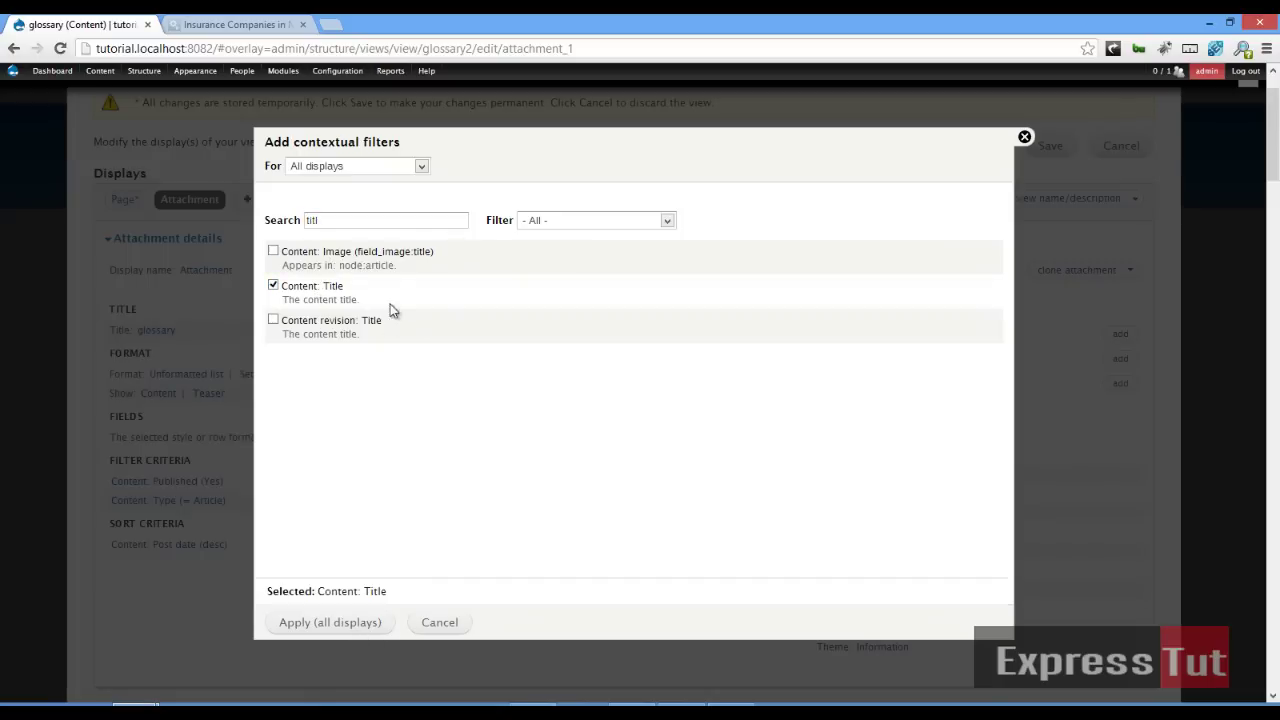
click(398, 166)
click(380, 195)
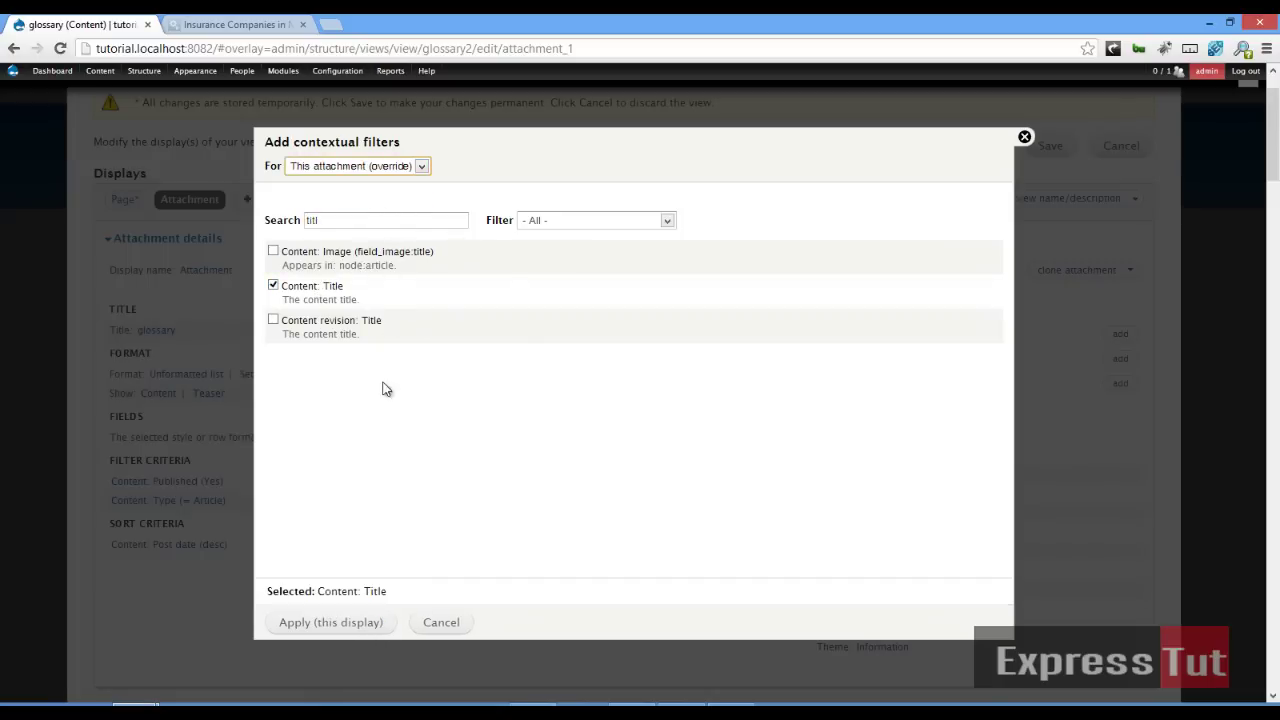
click(320, 622)
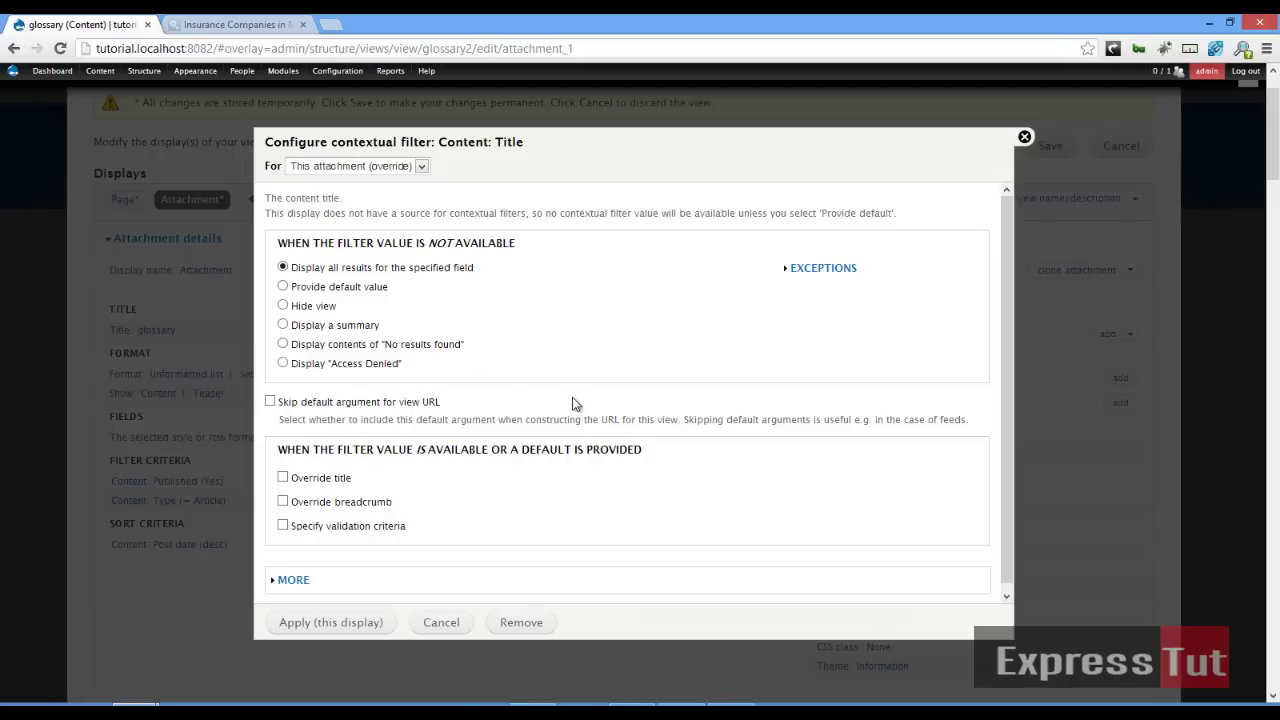
Show an unformatted, inline summary when no title value is given, then view the PryBun listing.
scroll(572, 400, down, 1)
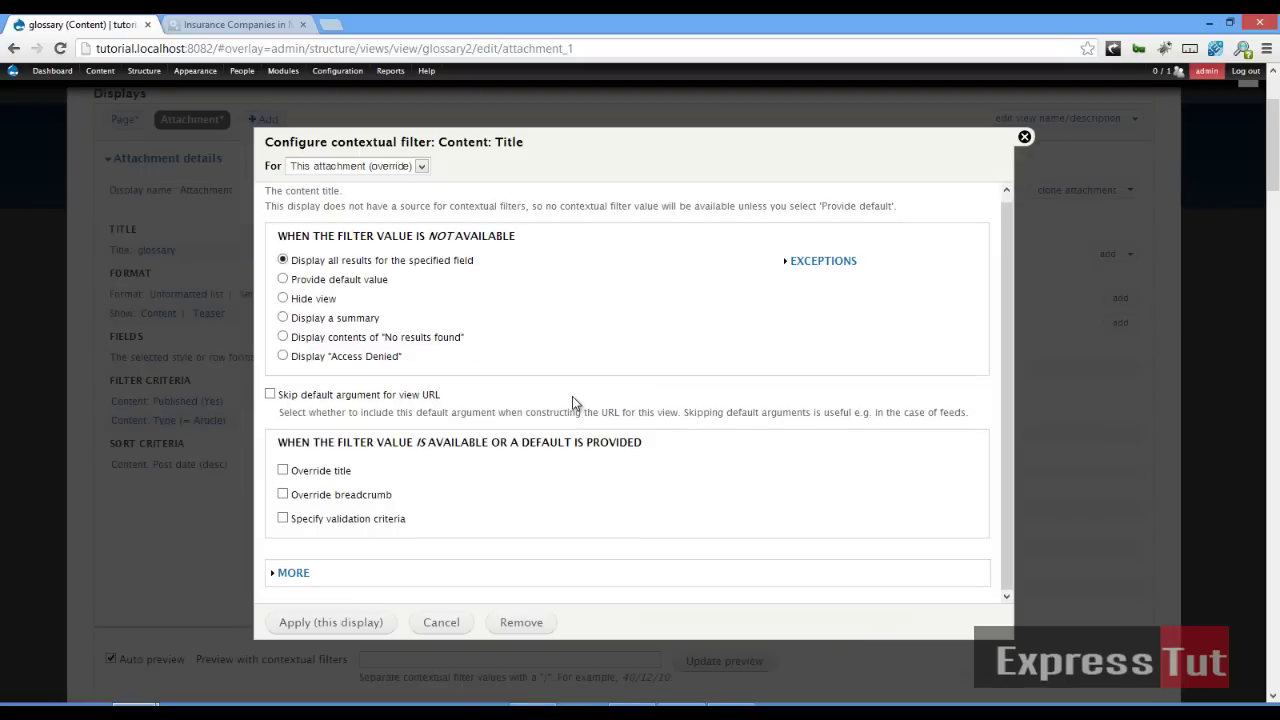
click(362, 331)
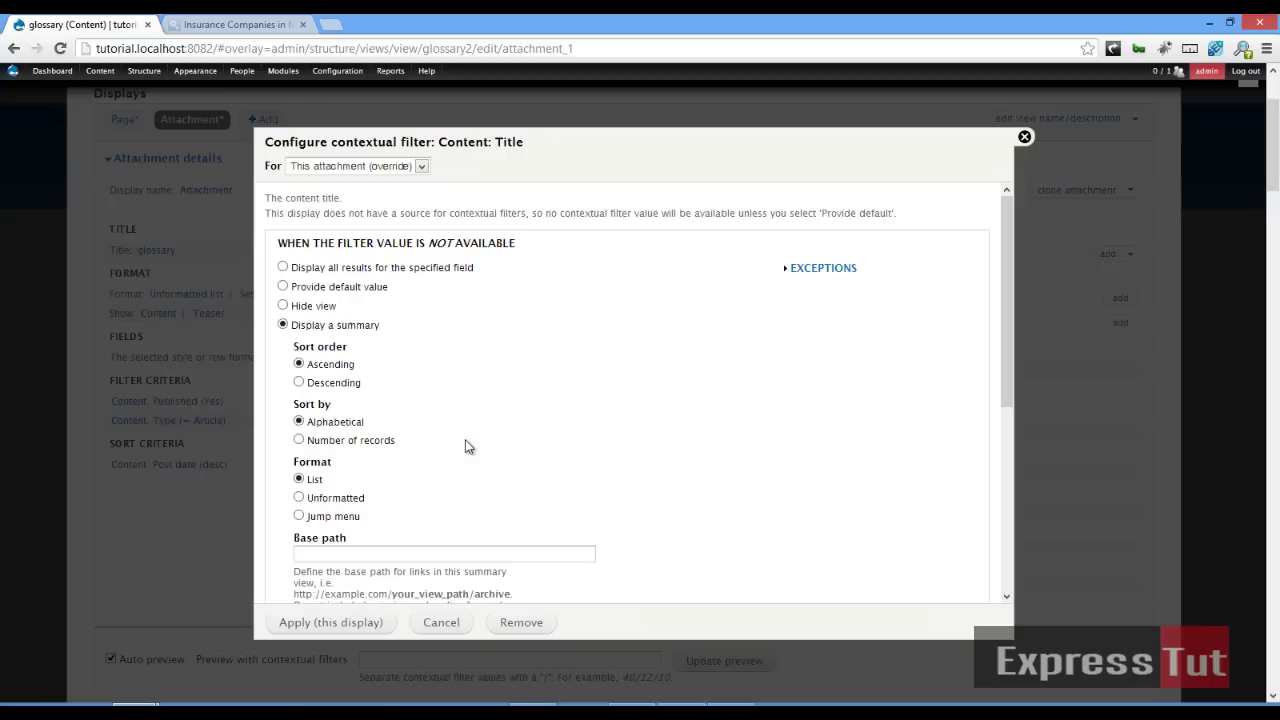
click(346, 504)
scroll(574, 474, down, 2)
scroll(574, 374, down, 1)
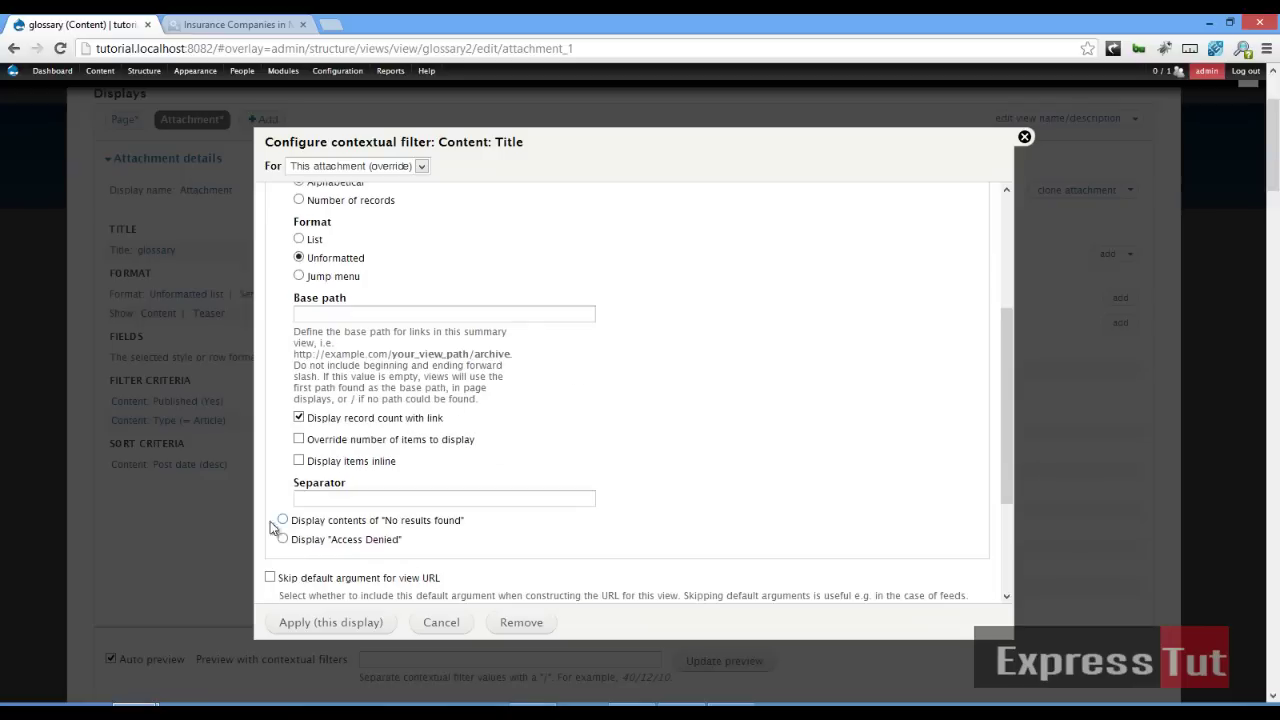
click(299, 462)
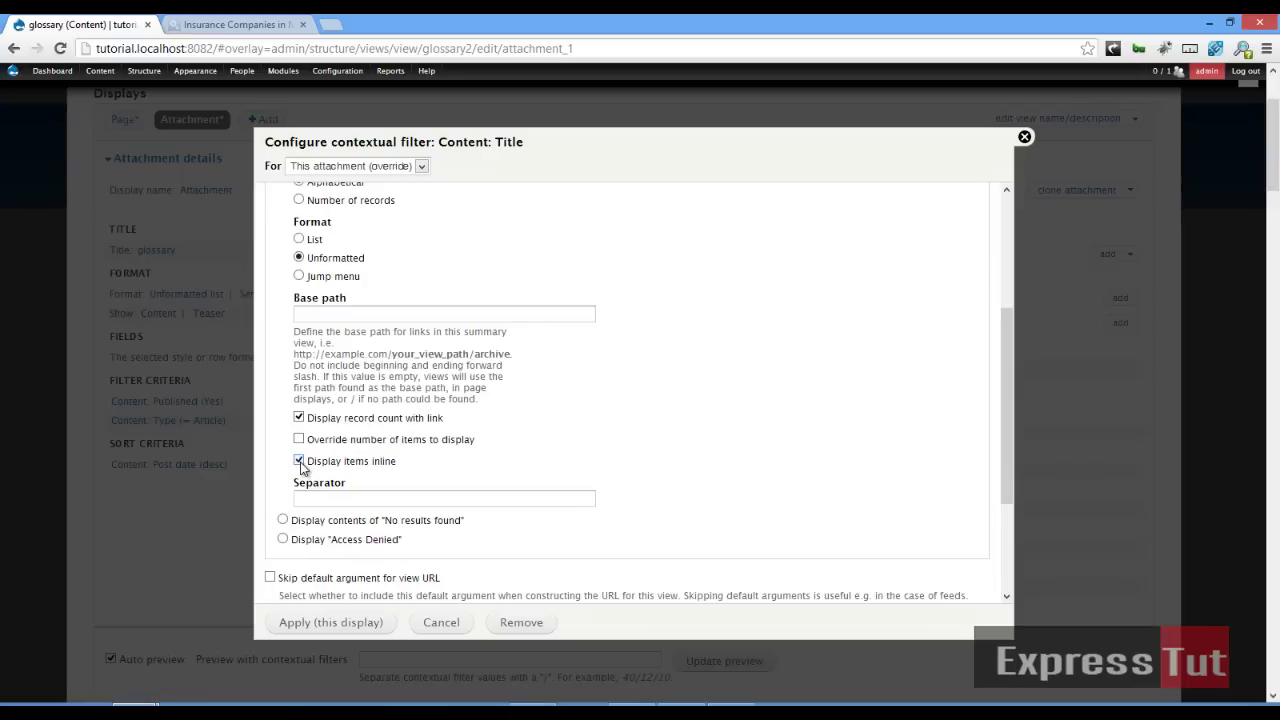
click(240, 24)
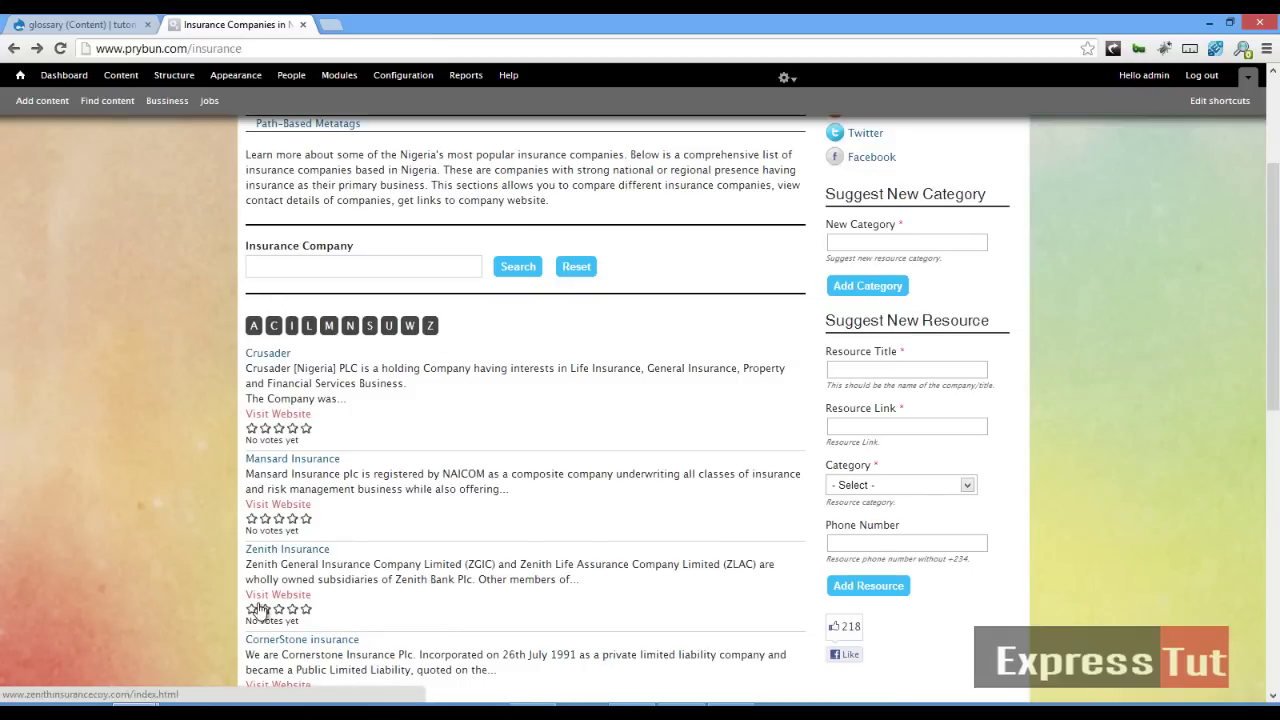
Show 37 summary items with '-' as separator, hide record counts, and enable validation criteria.
click(127, 30)
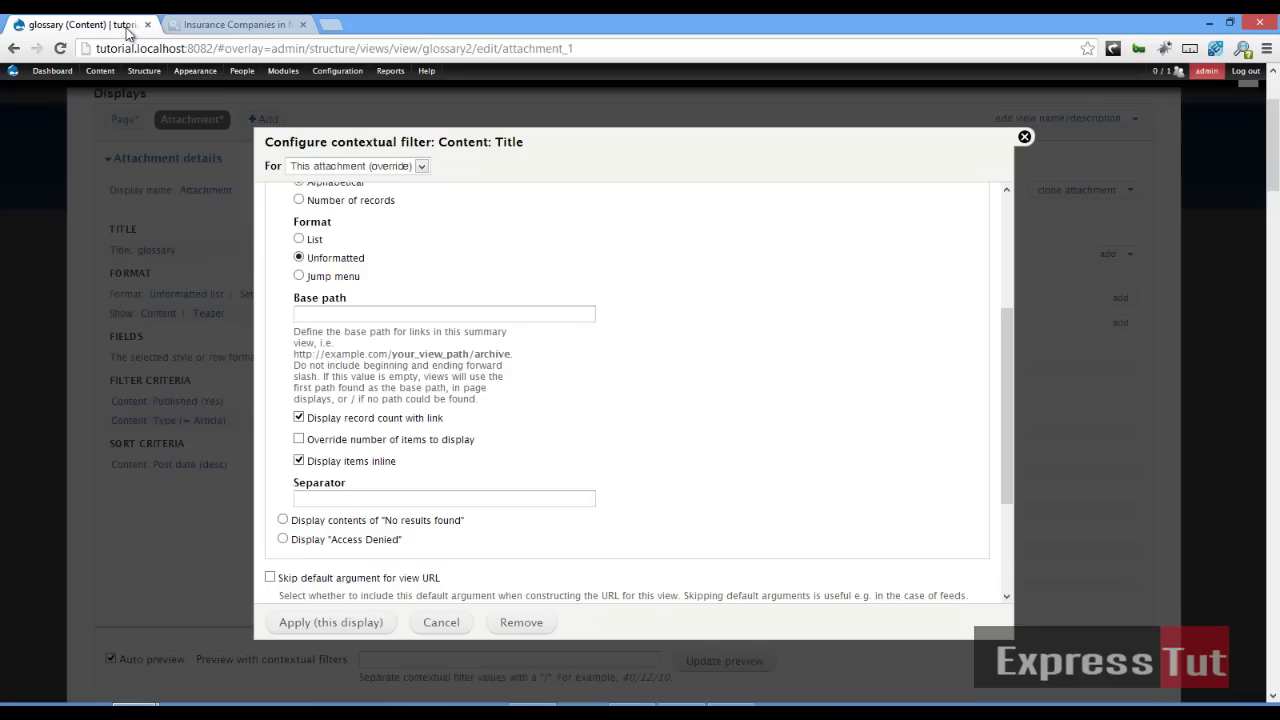
click(299, 440)
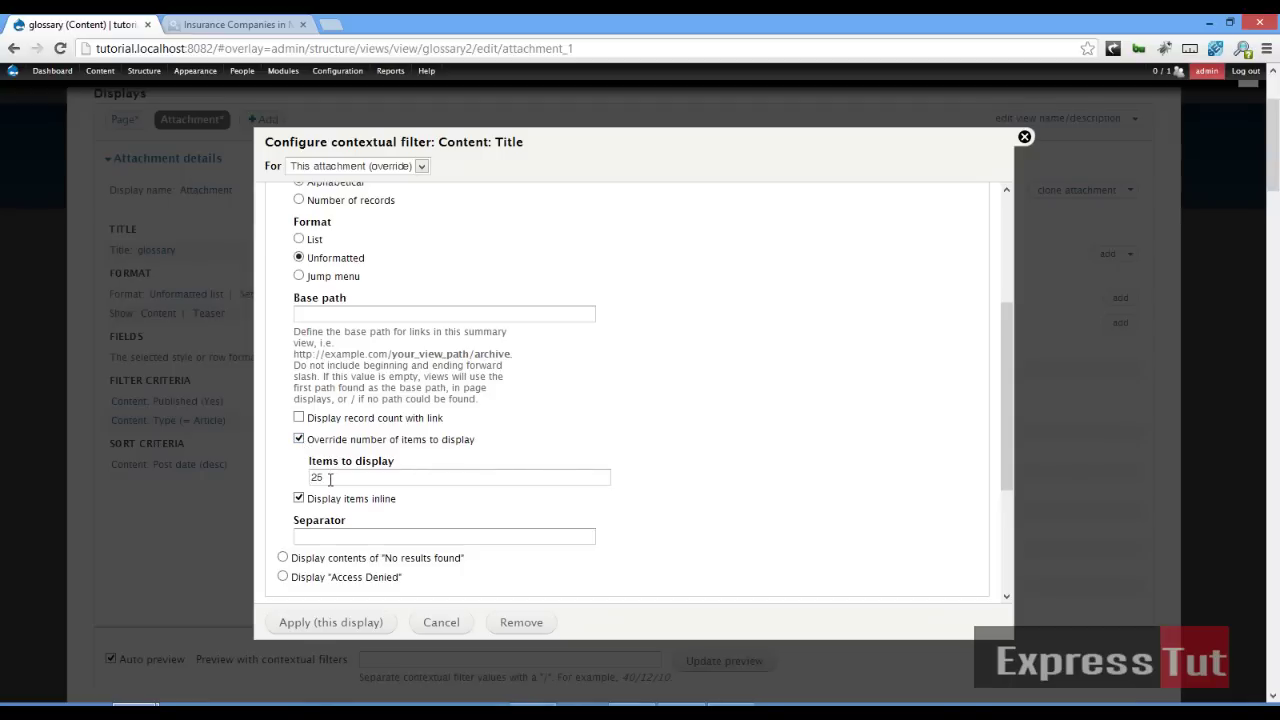
double_click(330, 479)
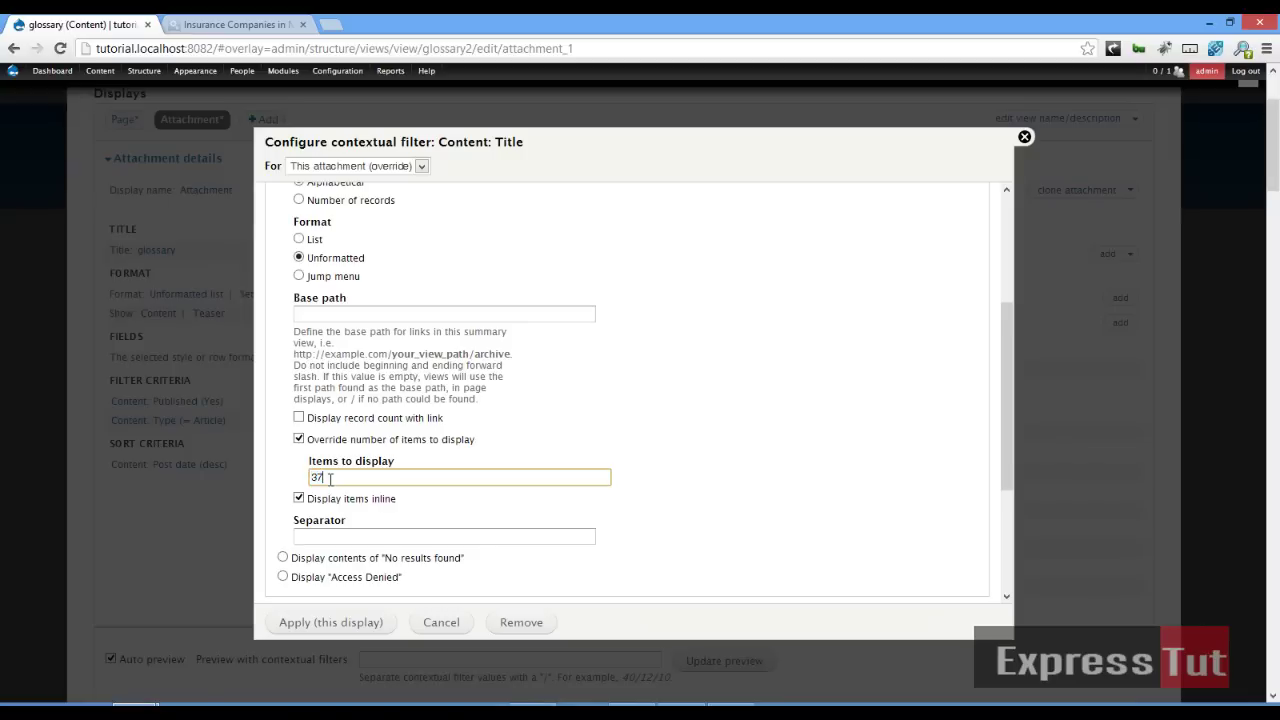
click(357, 539)
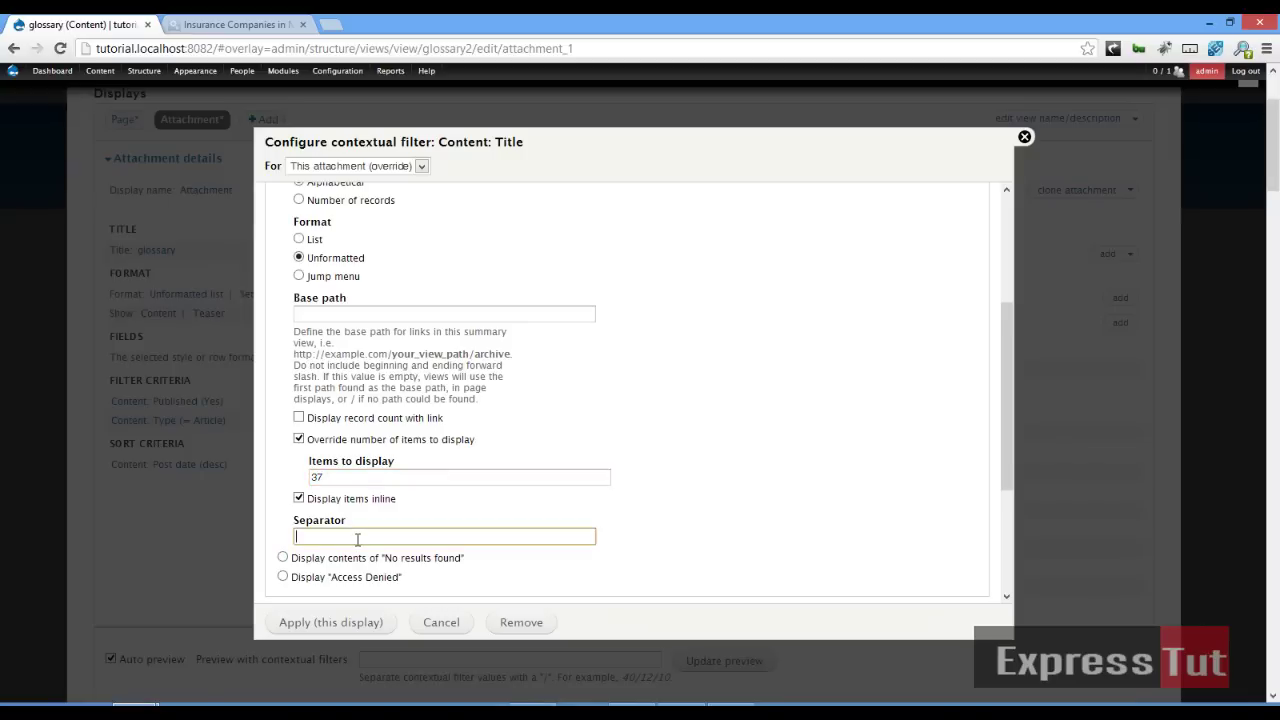
scroll(385, 529, down, 1)
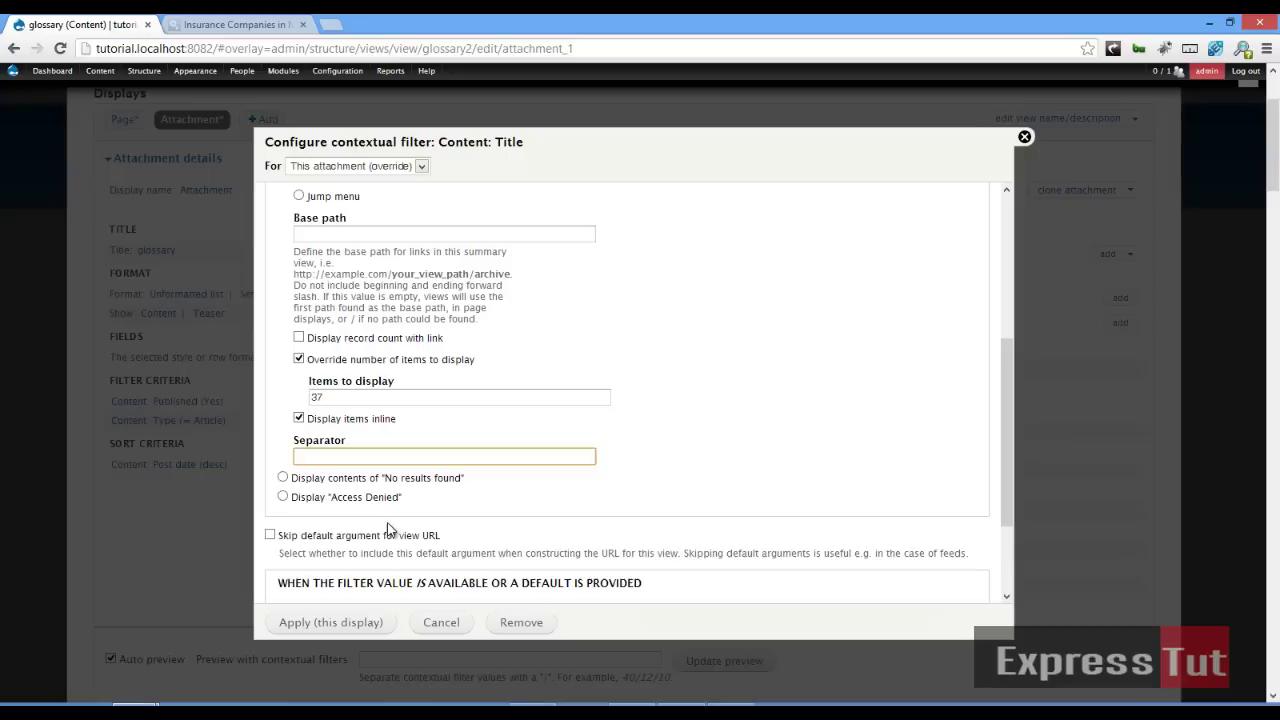
scroll(388, 530, down, 2)
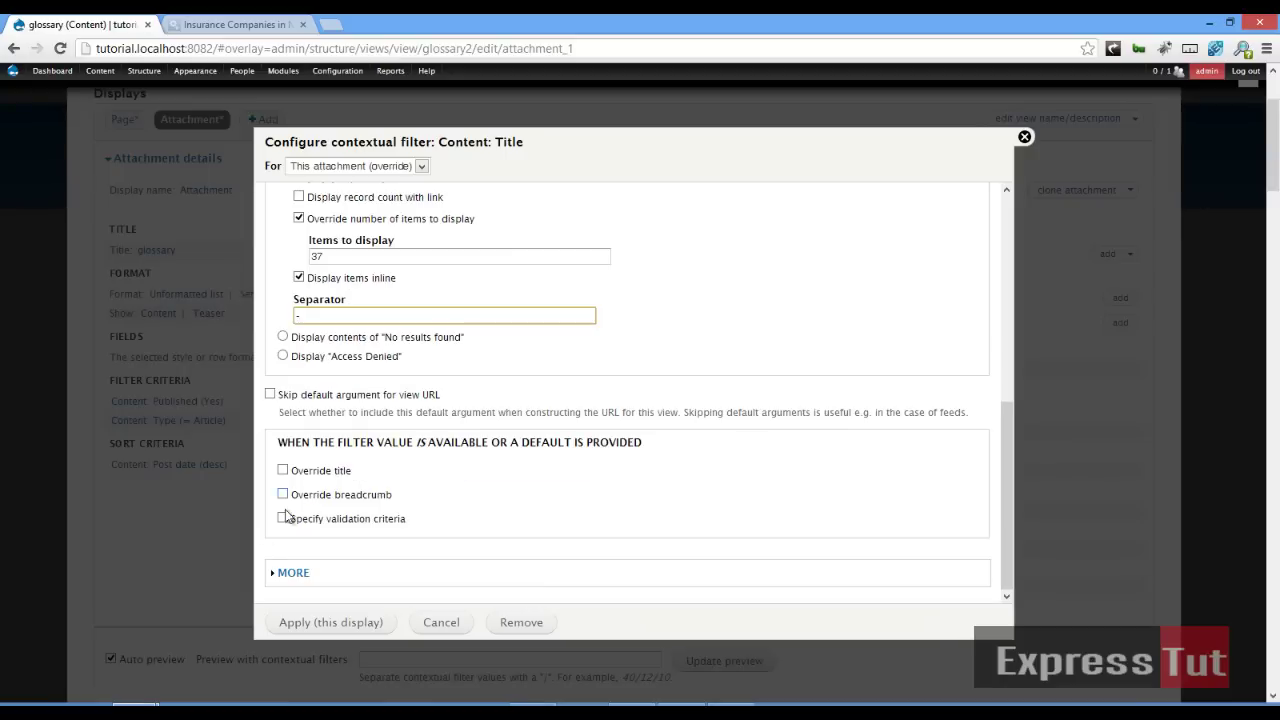
click(316, 519)
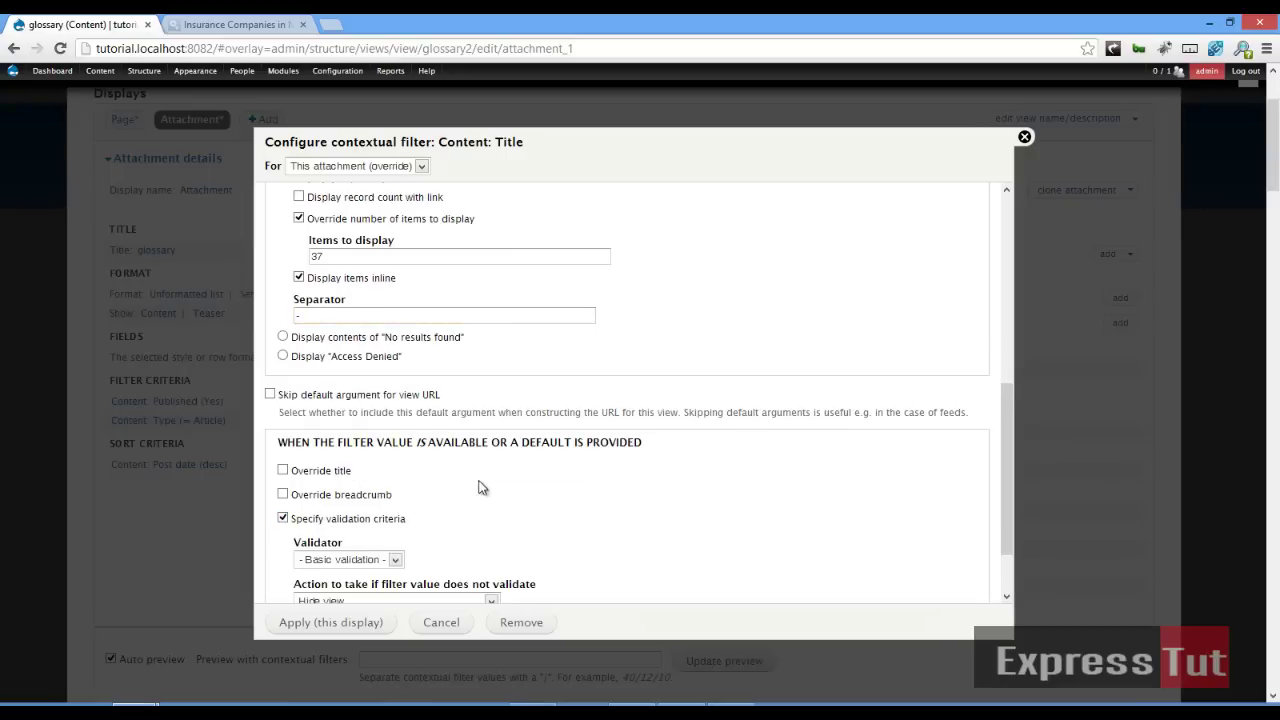
scroll(480, 487, down, 1)
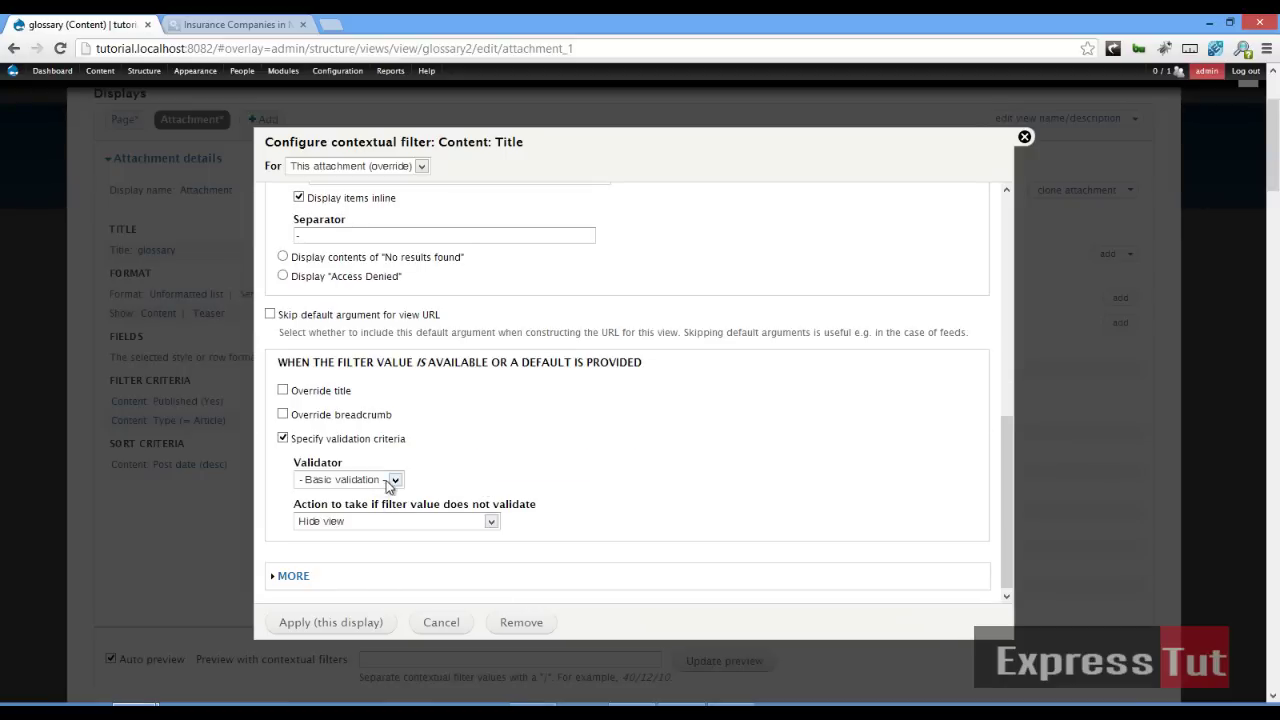
Enable Glossary mode under MORE and apply the title filter to this attachment.
scroll(360, 540, down, 2)
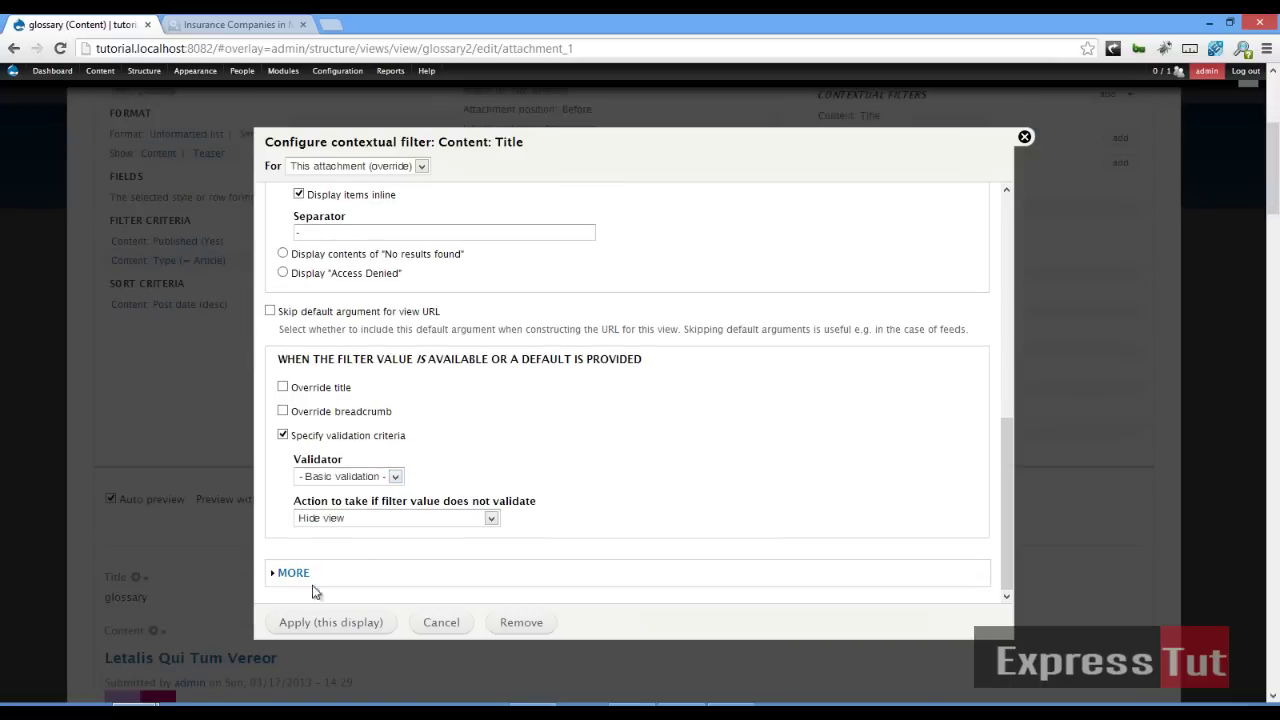
click(303, 573)
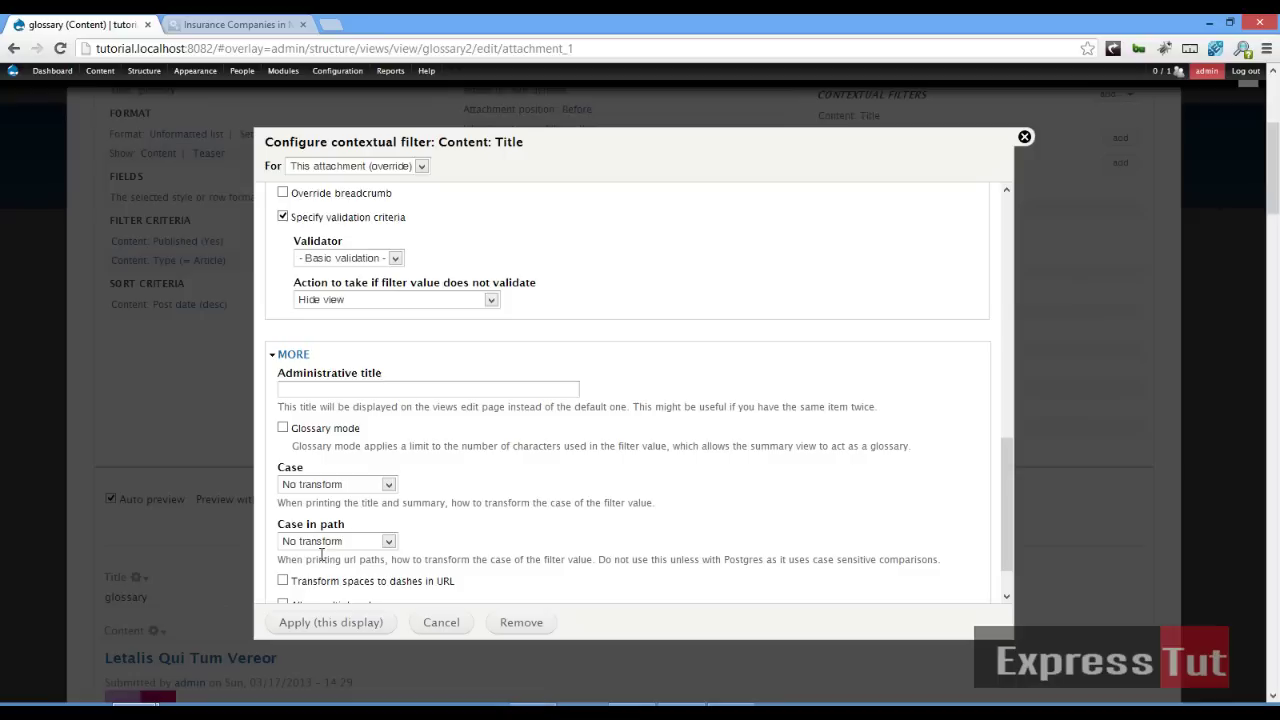
click(348, 438)
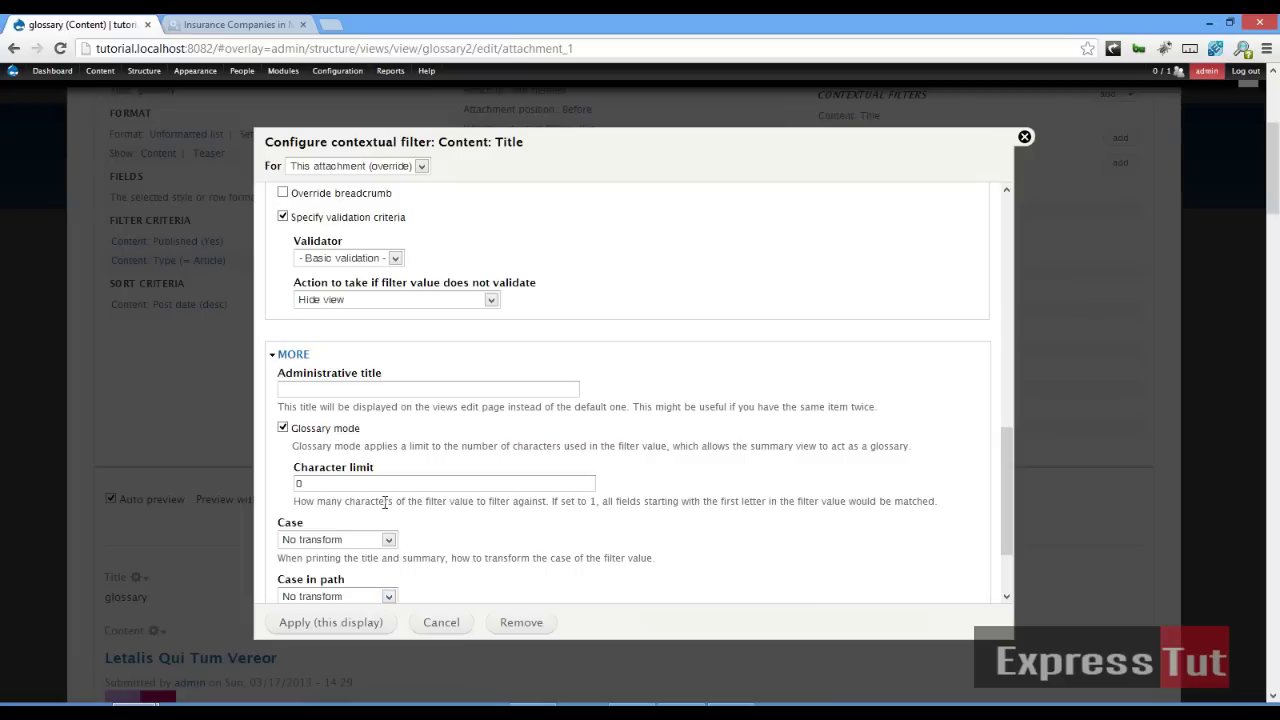
click(338, 624)
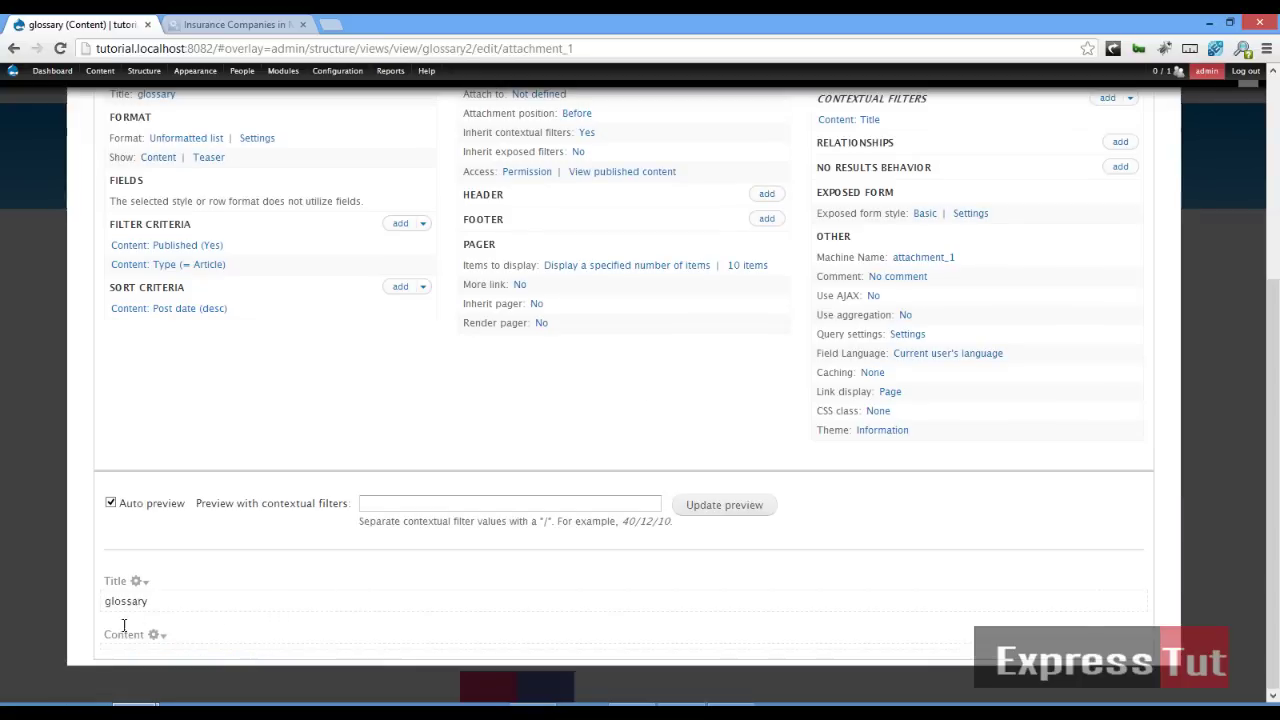
Select all content types (Article and Basic page) in the Content: Type filter for all displays.
scroll(220, 613, up, 3)
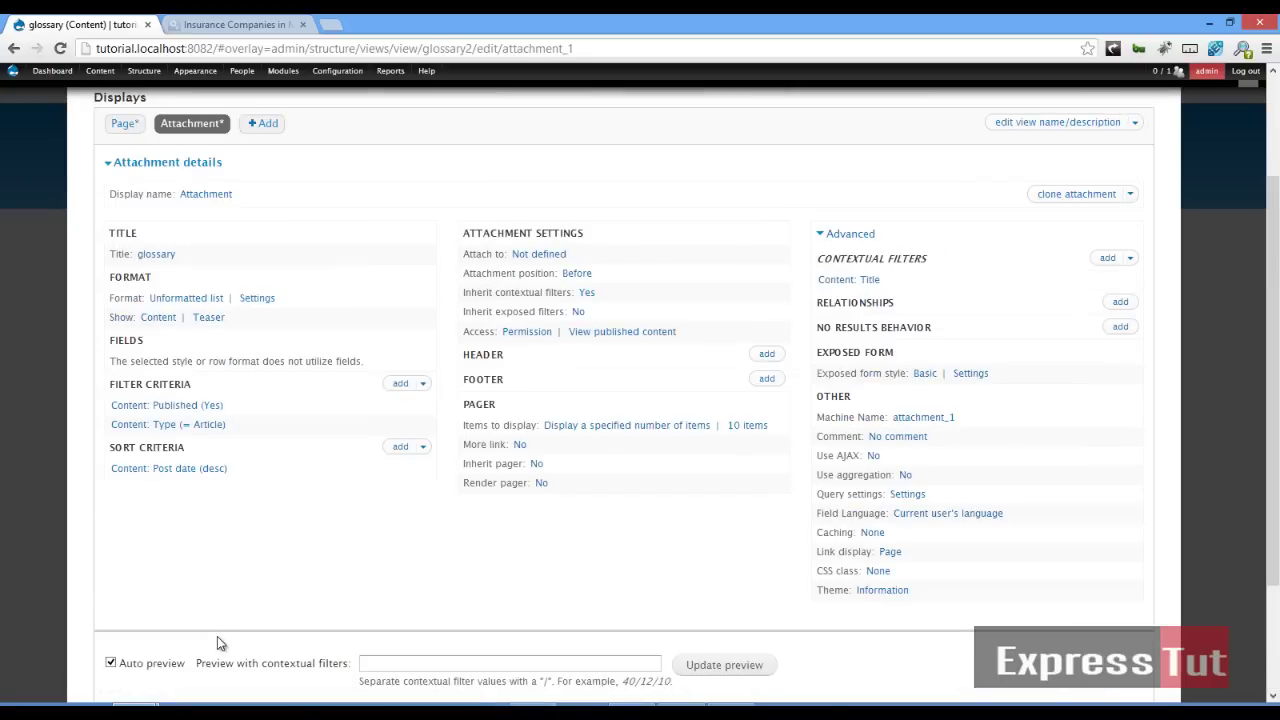
scroll(217, 630, down, 3)
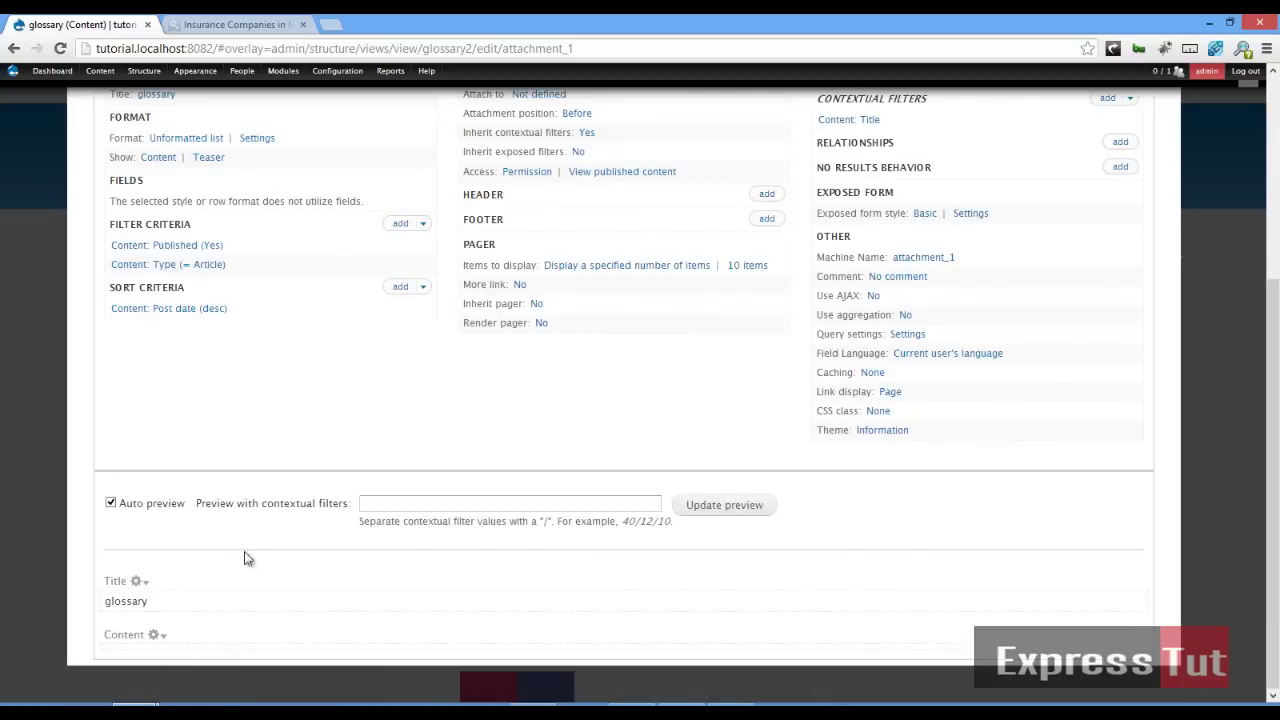
click(200, 265)
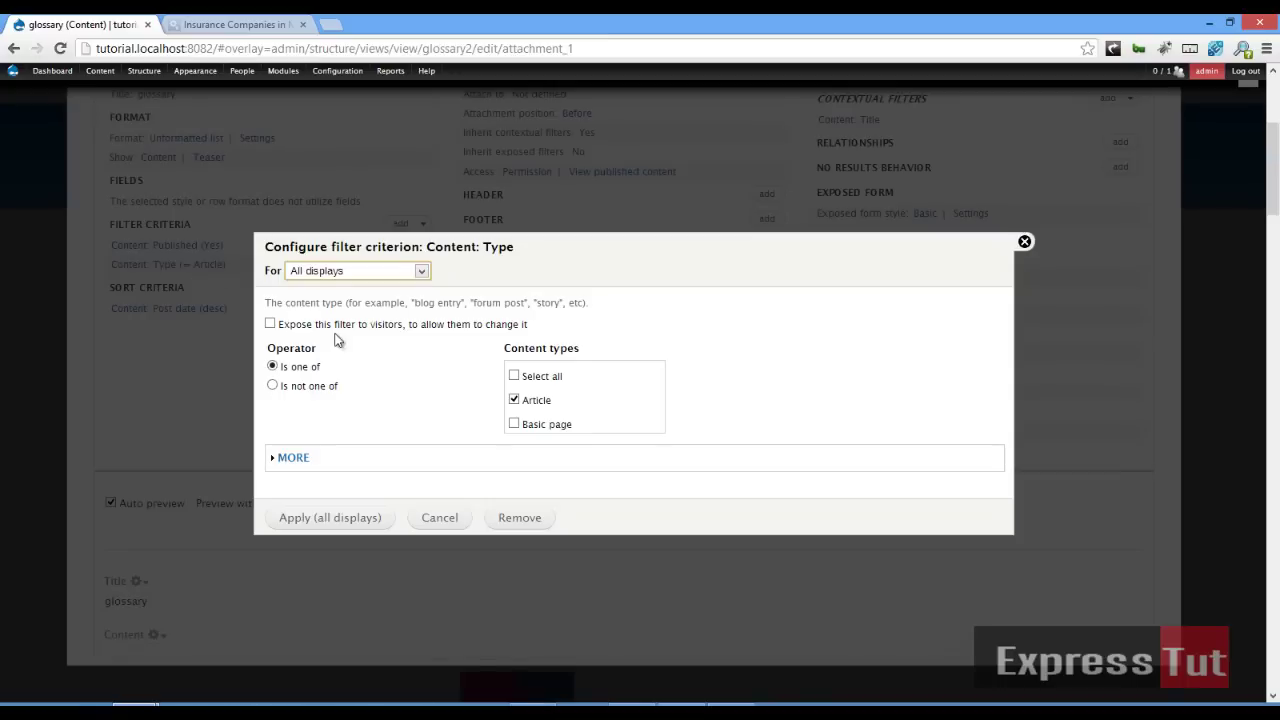
click(513, 377)
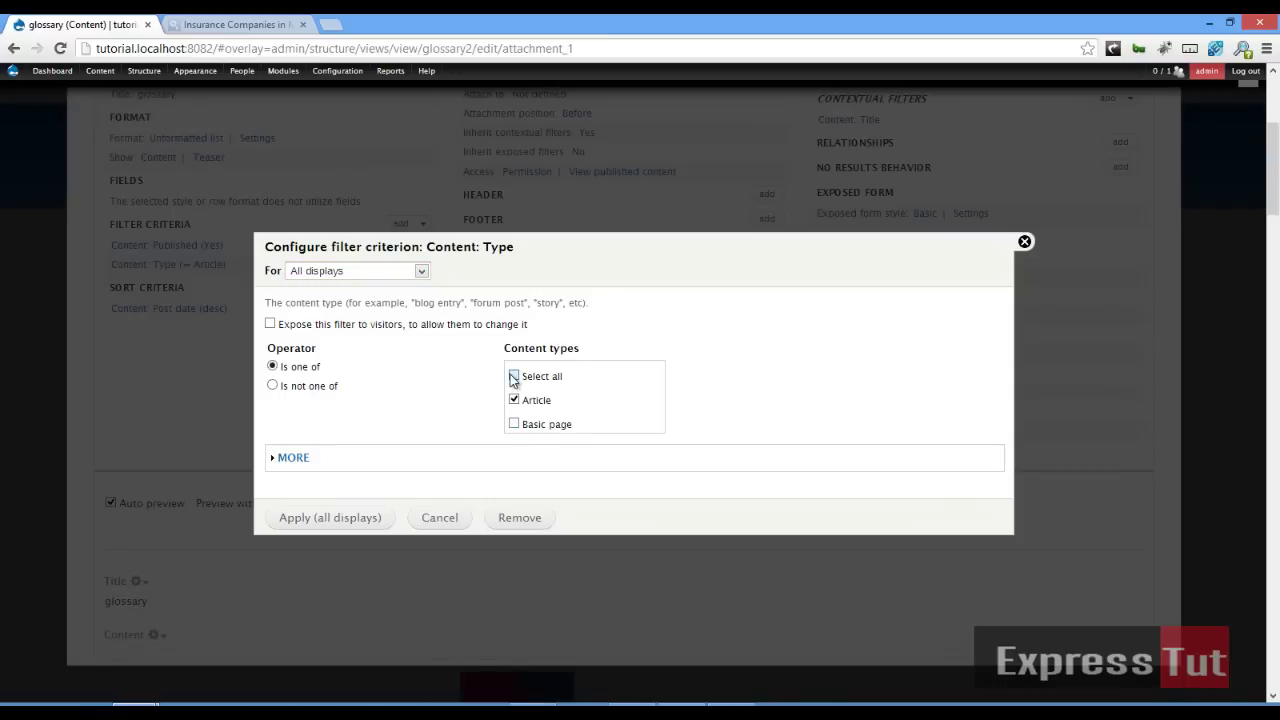
click(332, 520)
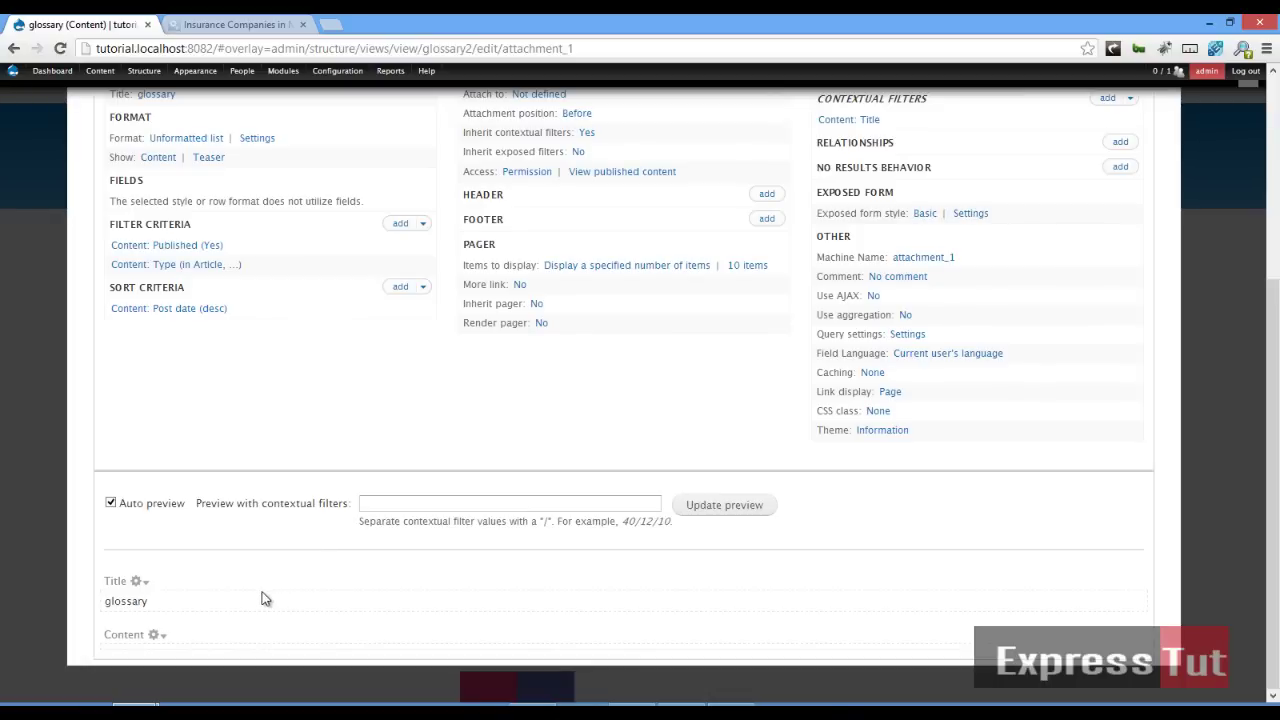
Set the title filter's glossary character limit to 1 and apply it to the attachment.
click(862, 121)
scroll(391, 444, down, 10)
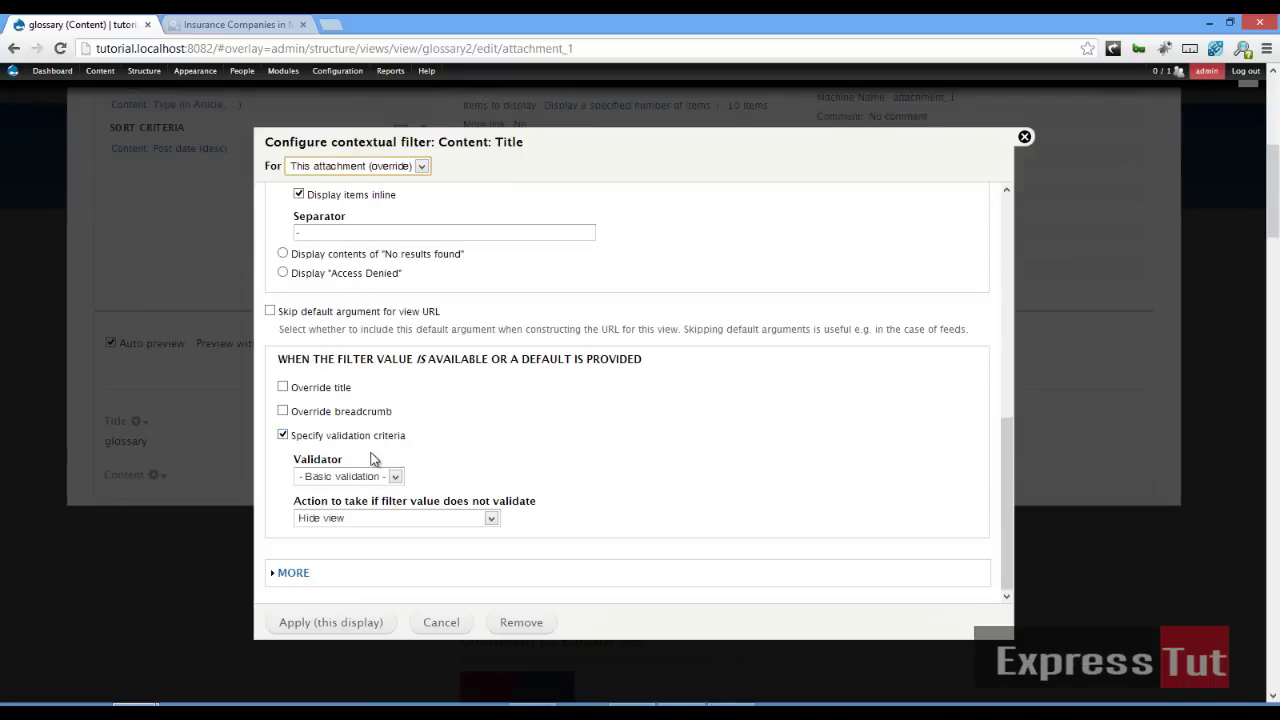
click(300, 573)
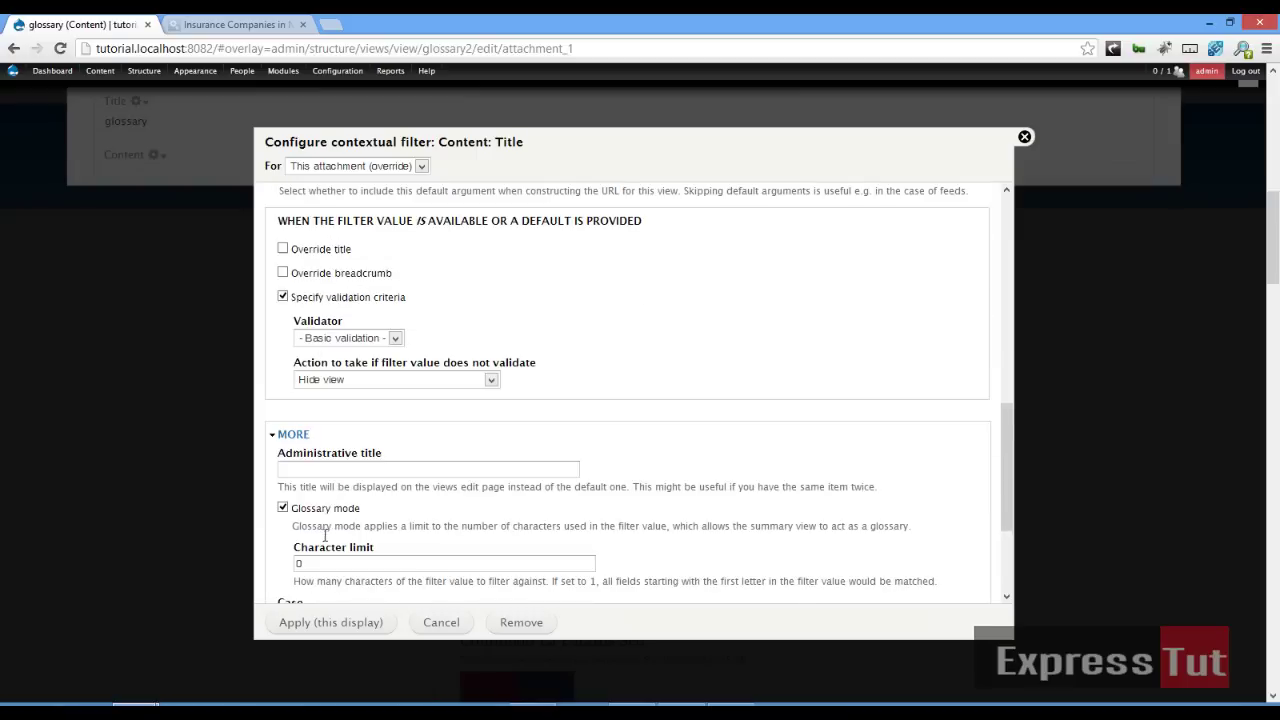
double_click(345, 562)
text(1)
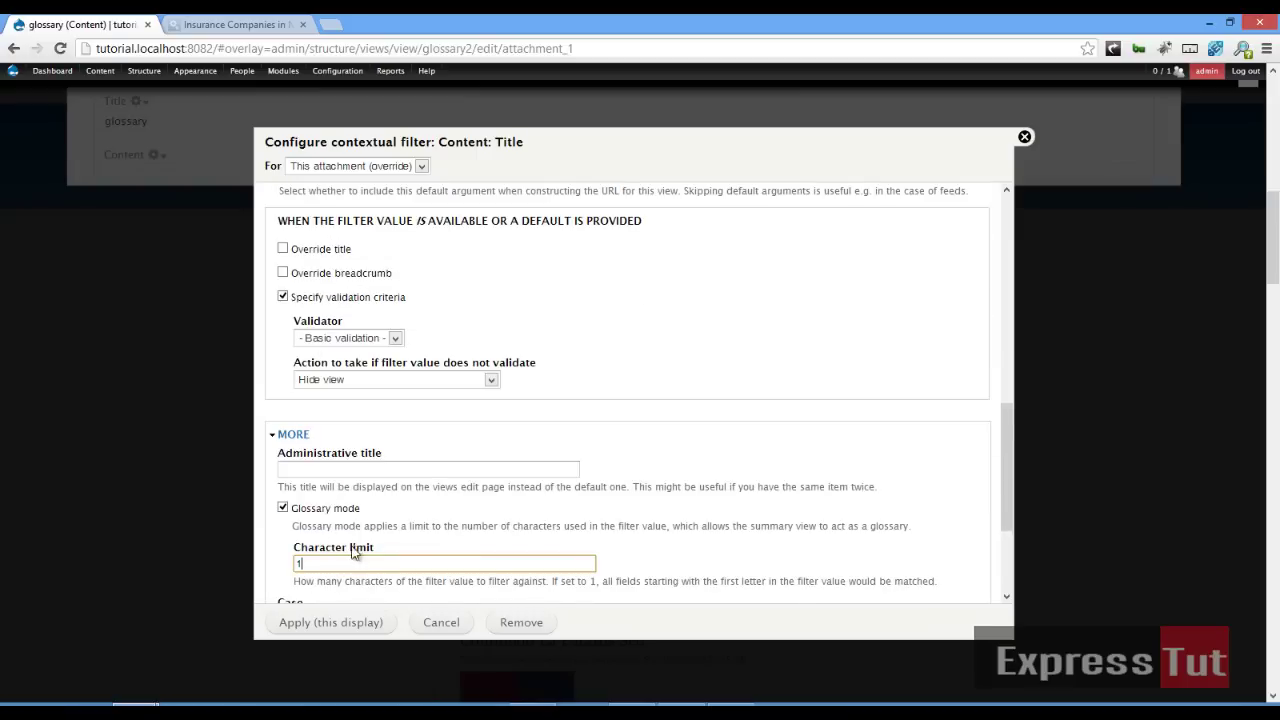
scroll(350, 560, down, 4)
click(349, 623)
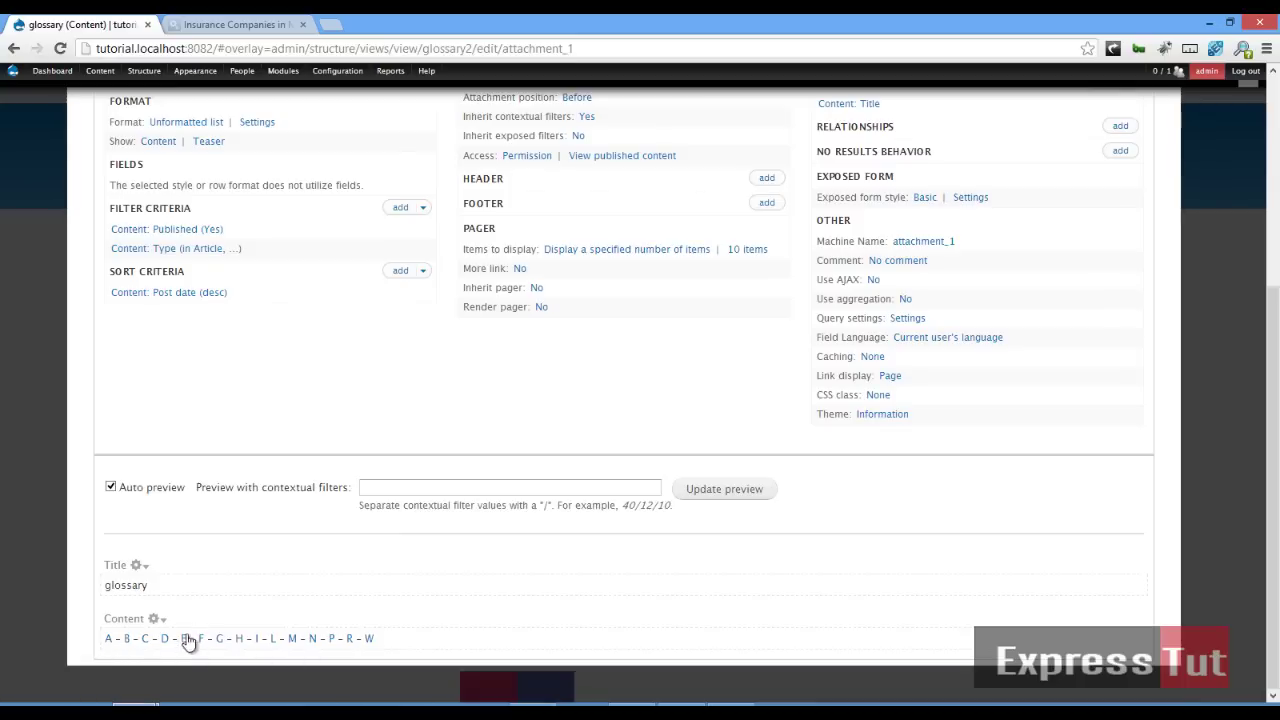
Check the Page display preview, then select the Attachment display and inspect its position option.
scroll(770, 553, up, 3)
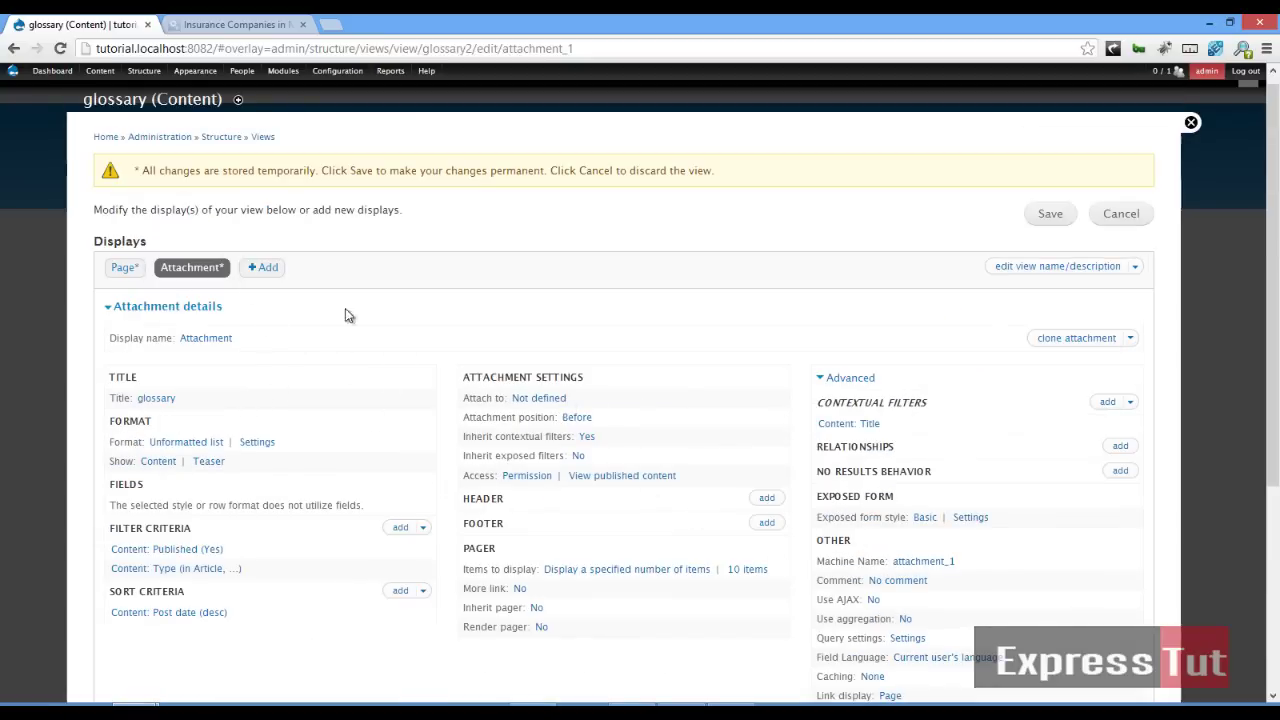
click(125, 267)
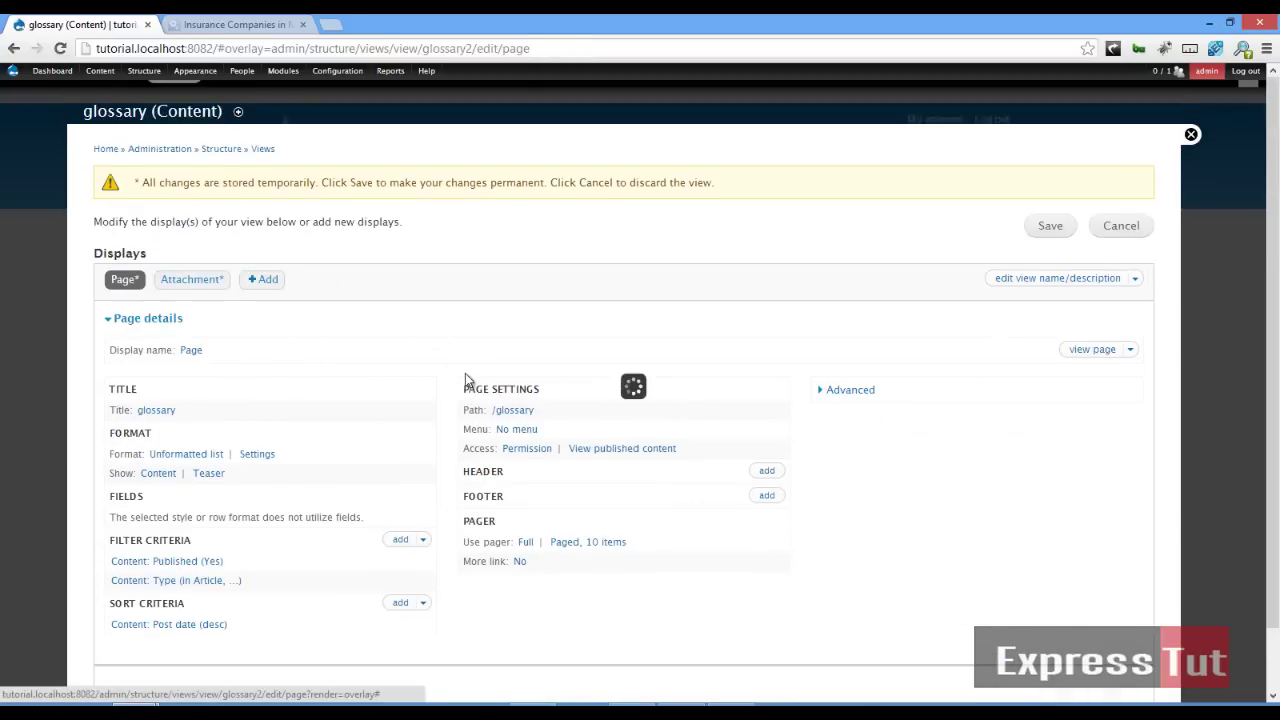
scroll(465, 380, down, 5)
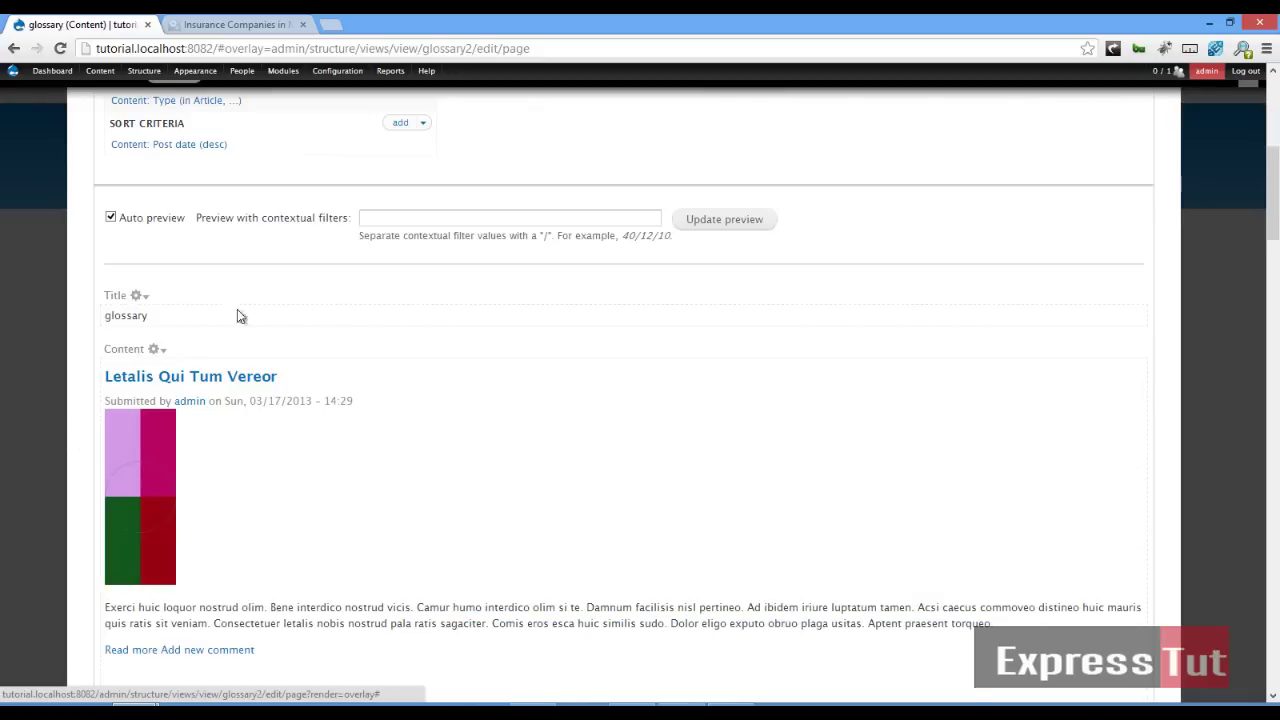
scroll(220, 333, up, 4)
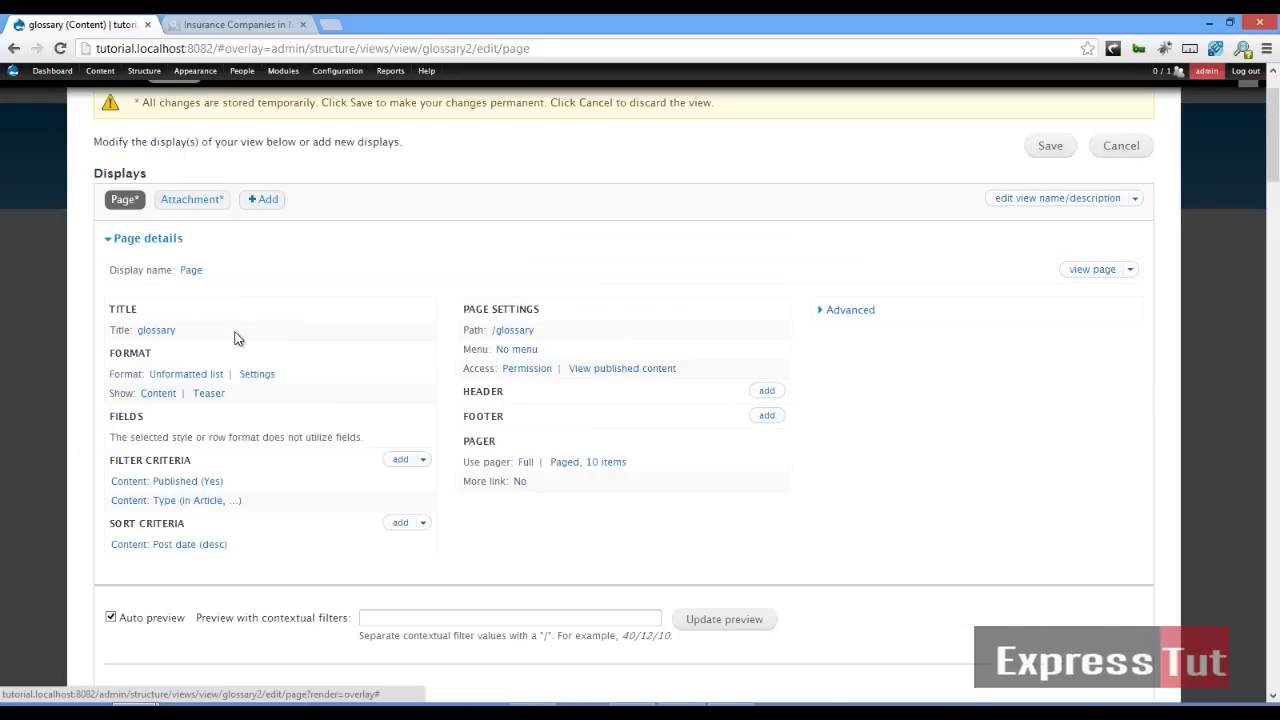
click(178, 200)
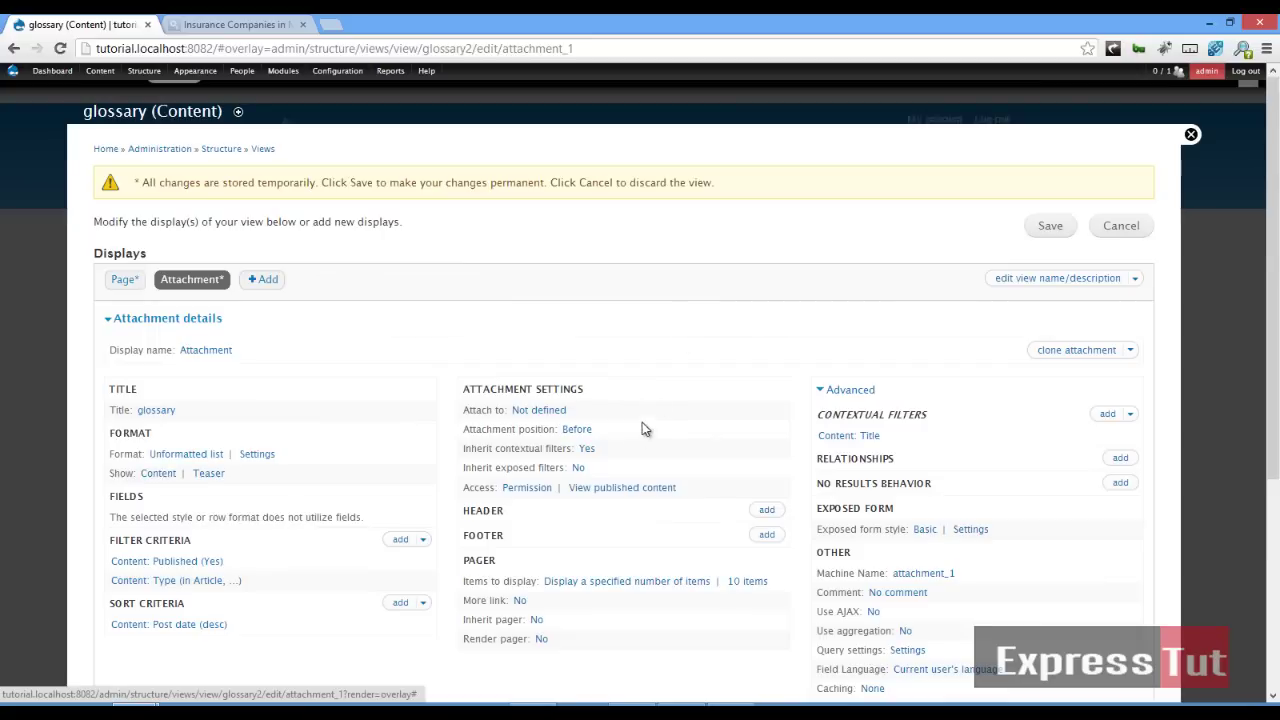
click(568, 432)
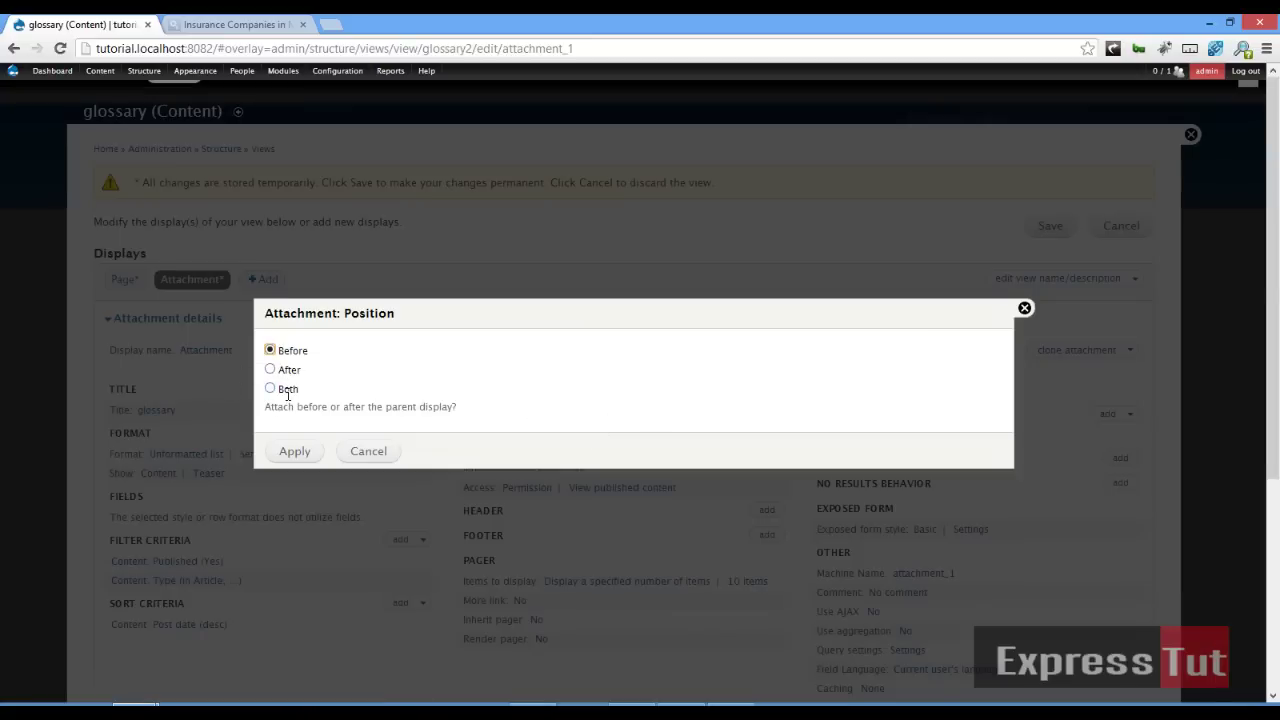
click(356, 455)
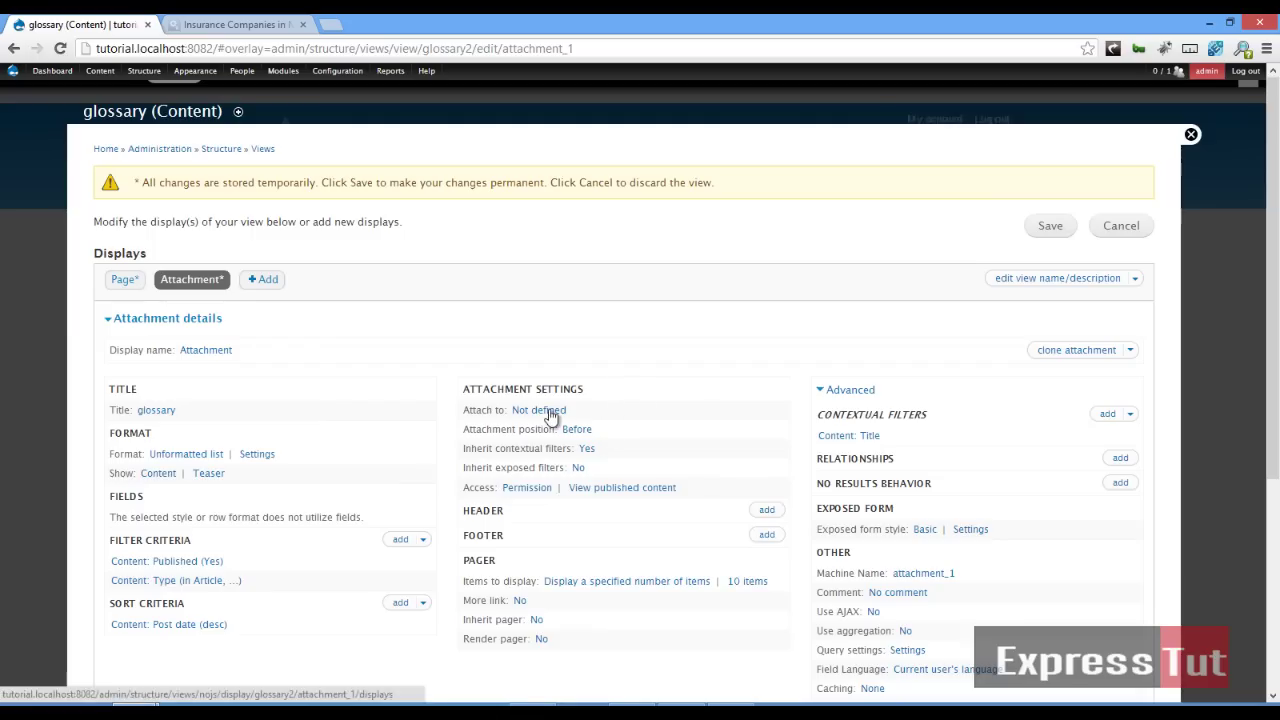
Attach the attachment to the Page display and confirm the A–W letters in its preview.
click(549, 412)
click(270, 379)
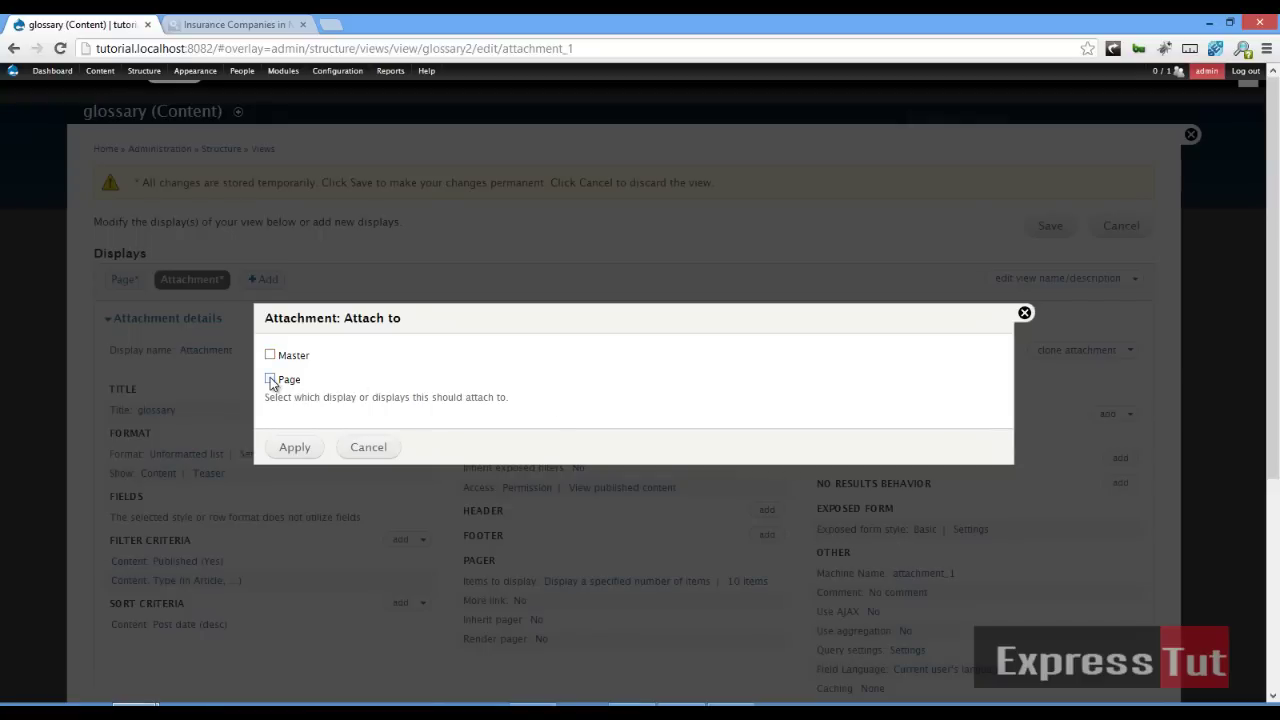
click(294, 448)
scroll(500, 456, down, 3)
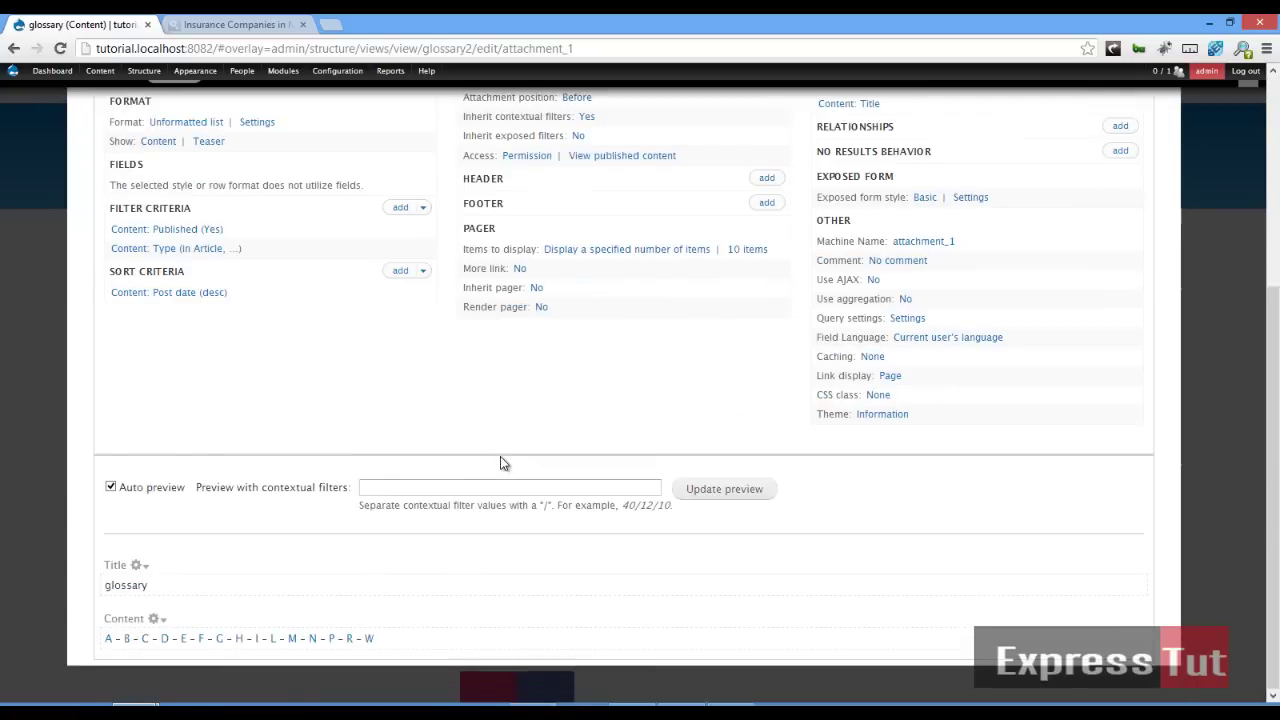
scroll(500, 463, up, 5)
click(127, 268)
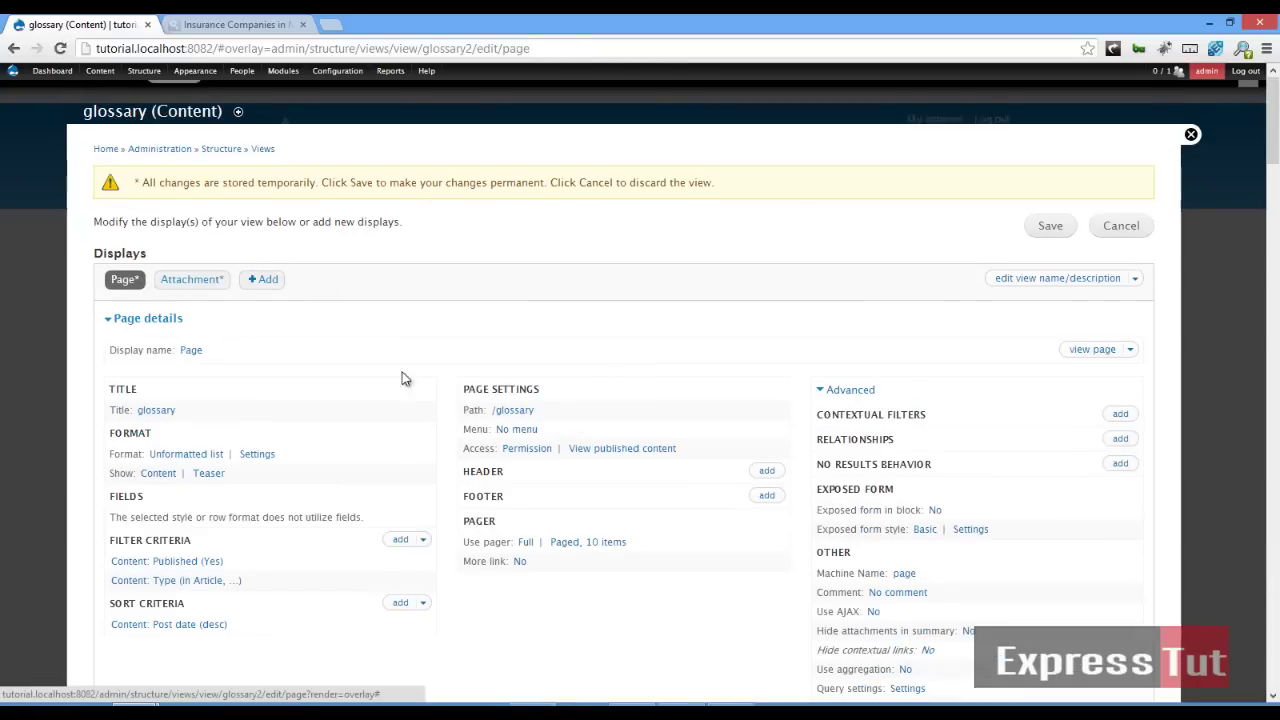
scroll(405, 378, down, 9)
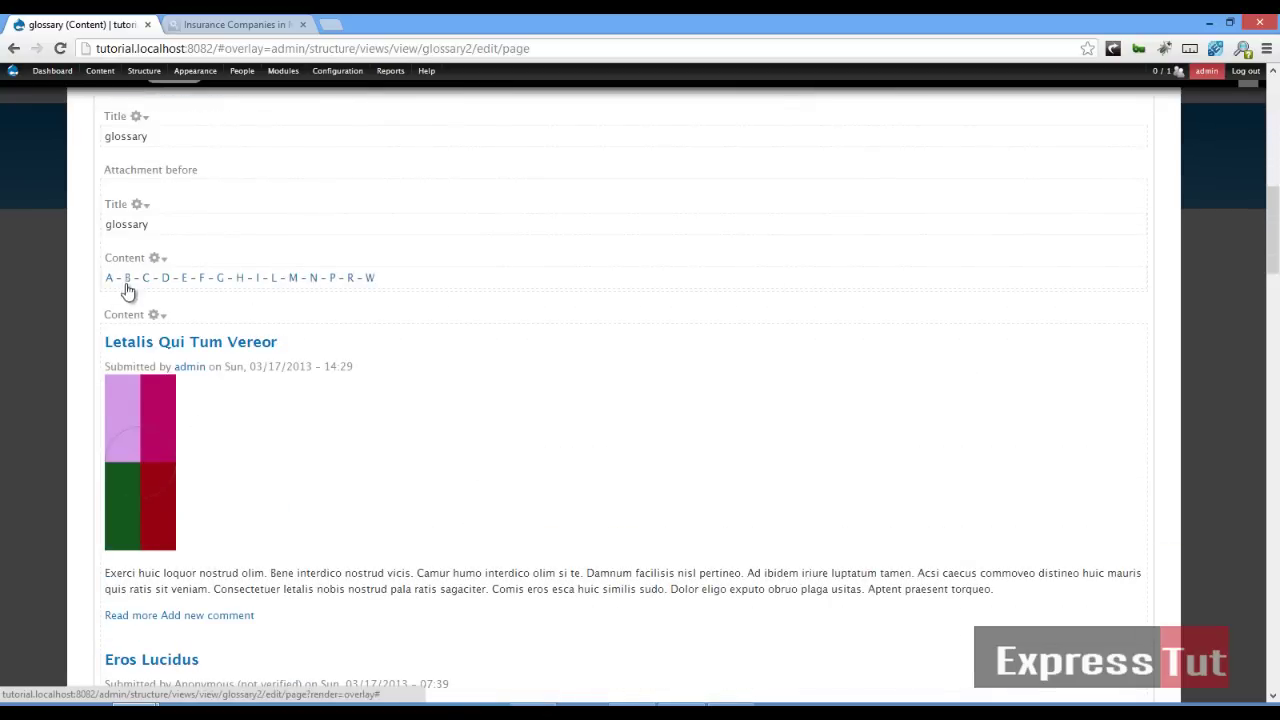
scroll(695, 396, up, 9)
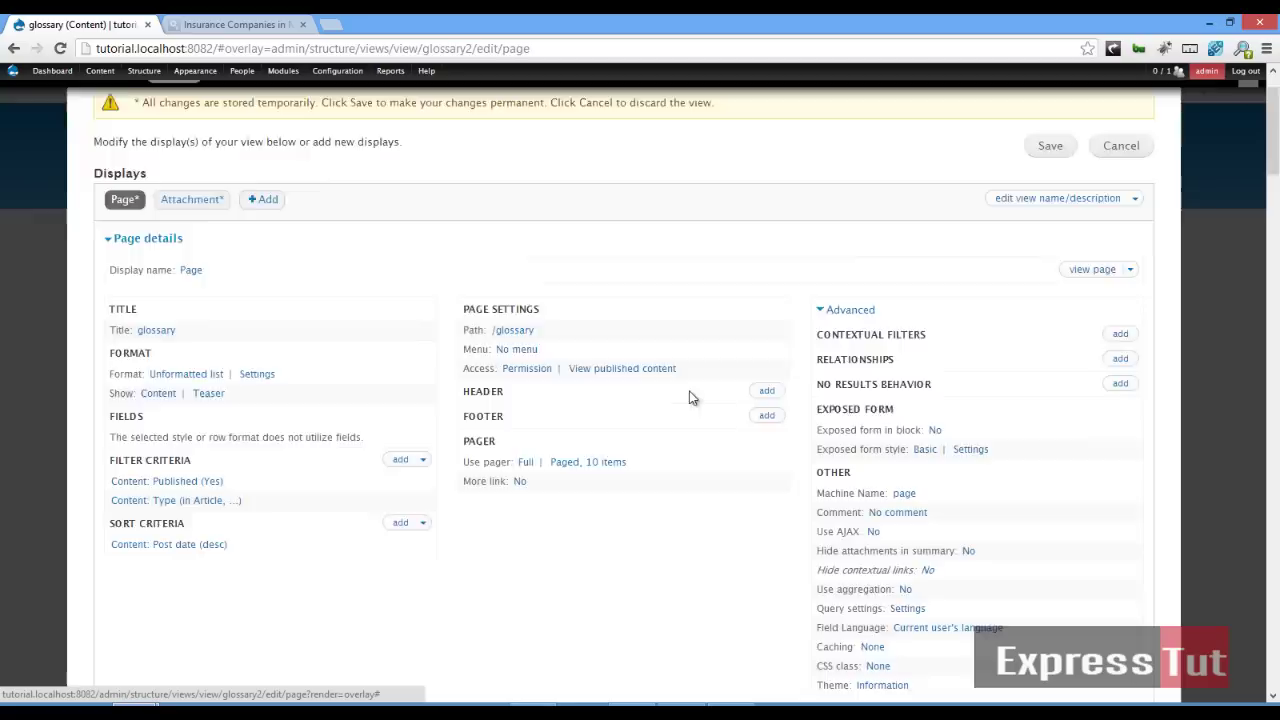
scroll(689, 397, up, 2)
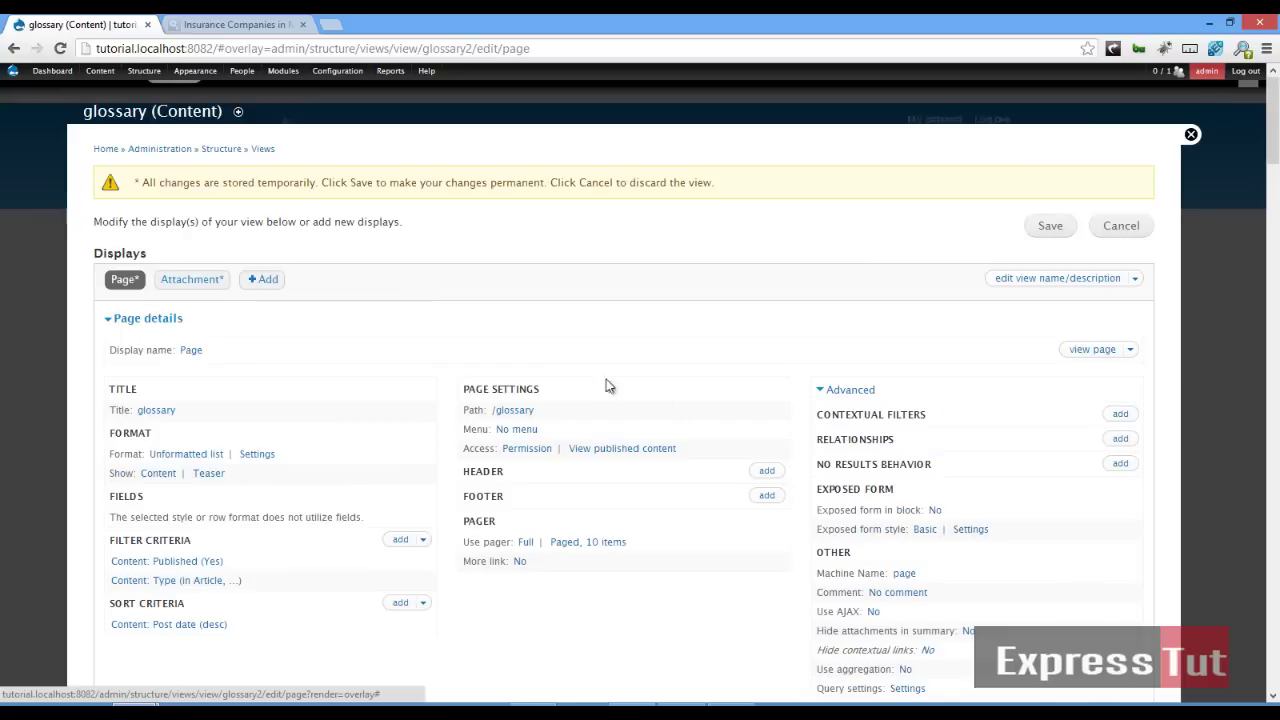
Save the view and load tutorial.localhost:8082/glossary in a new tab.
click(1050, 226)
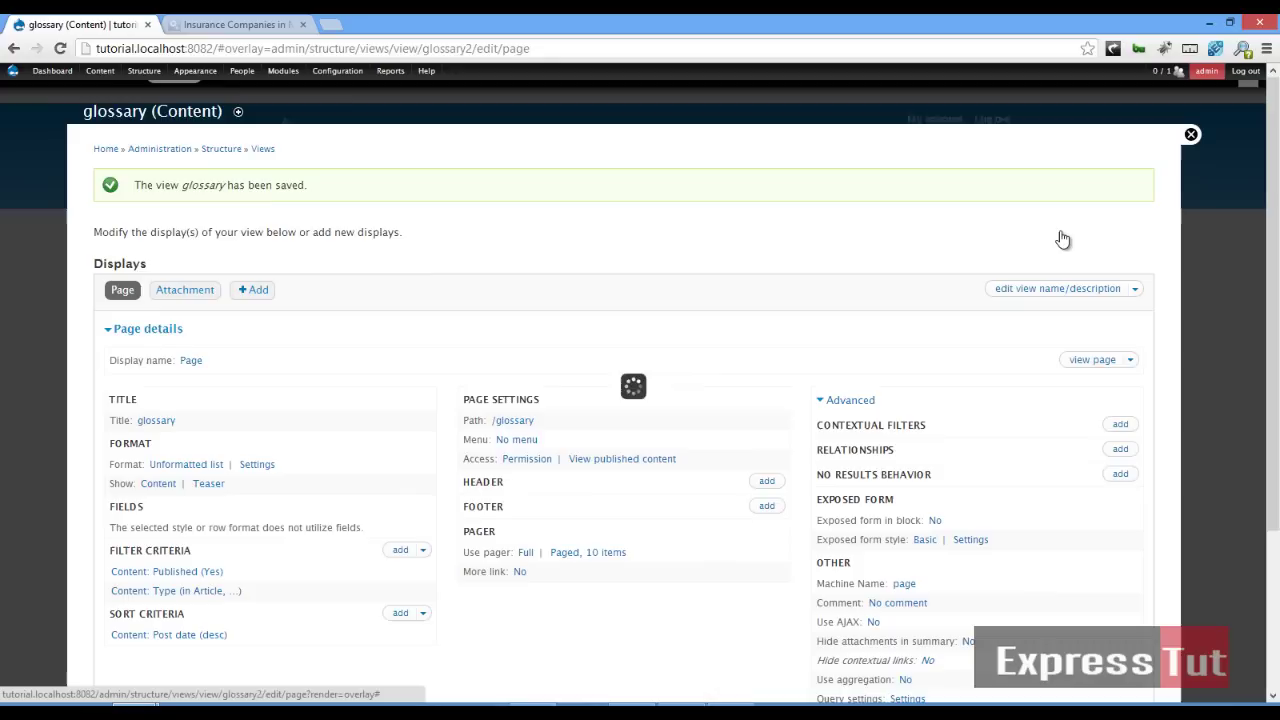
click(214, 52)
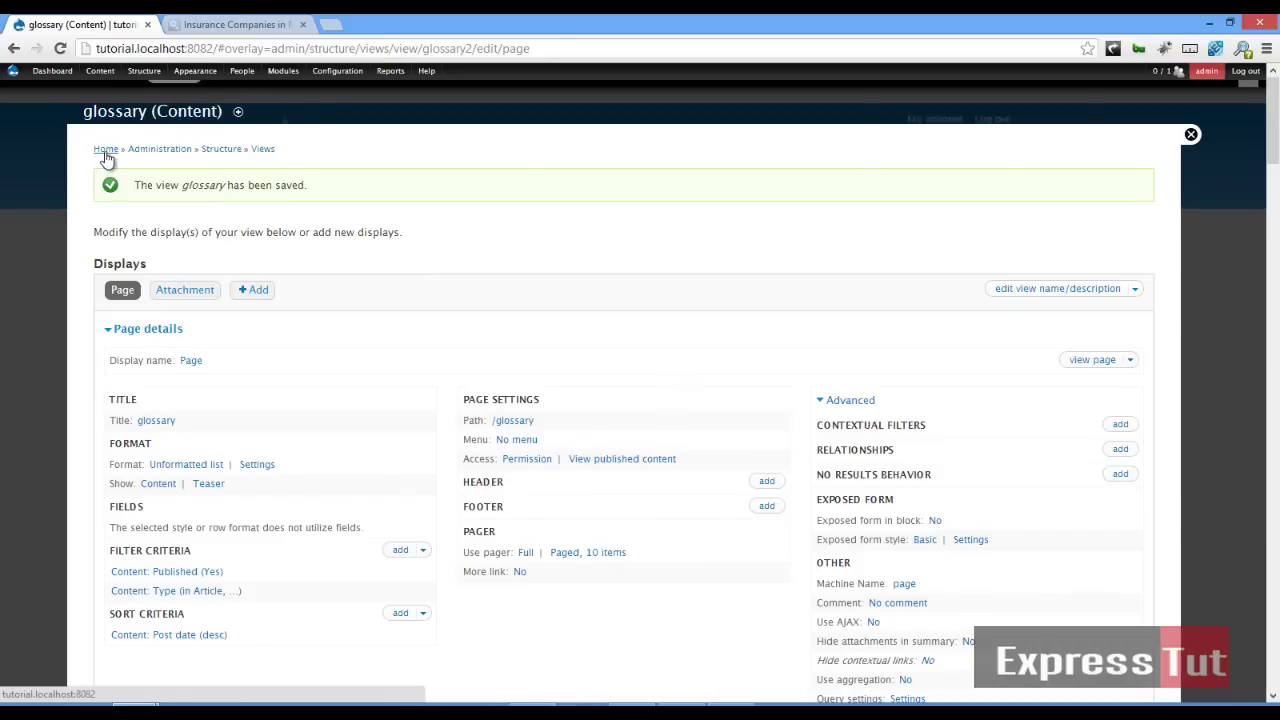
drag(195, 70, 633, 25)
click(200, 24)
text(glo)
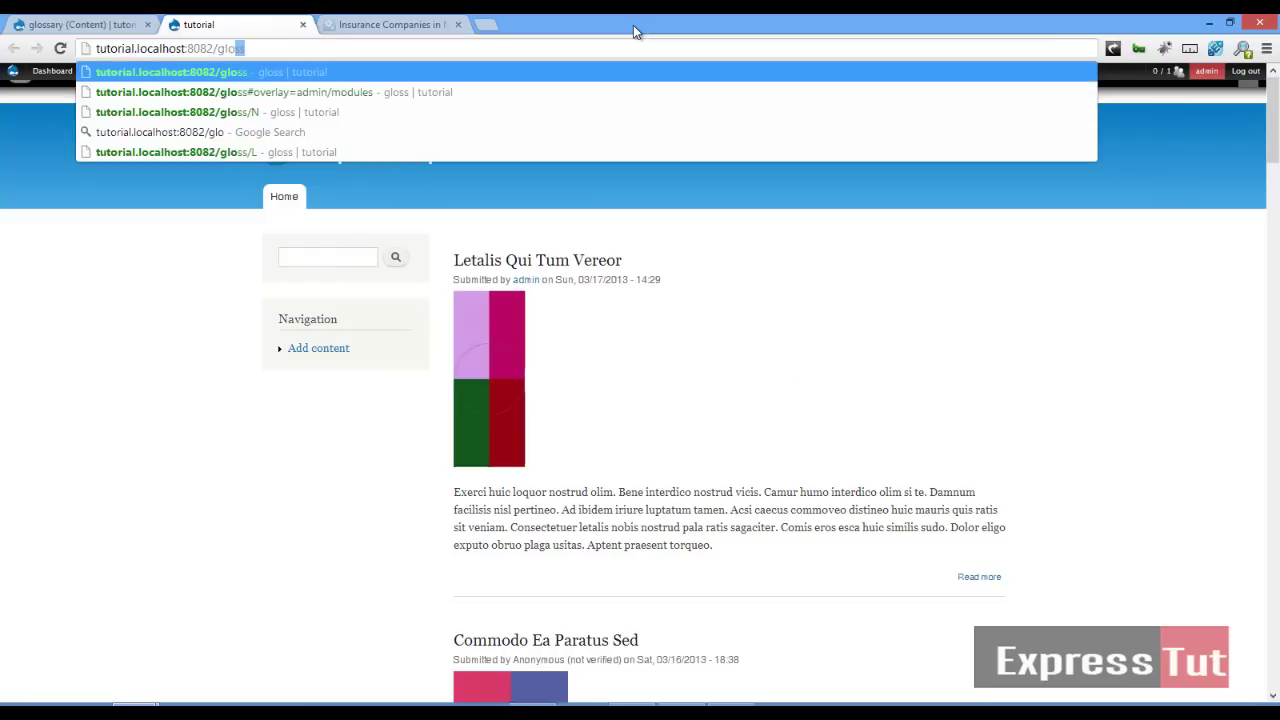
text(ssary)
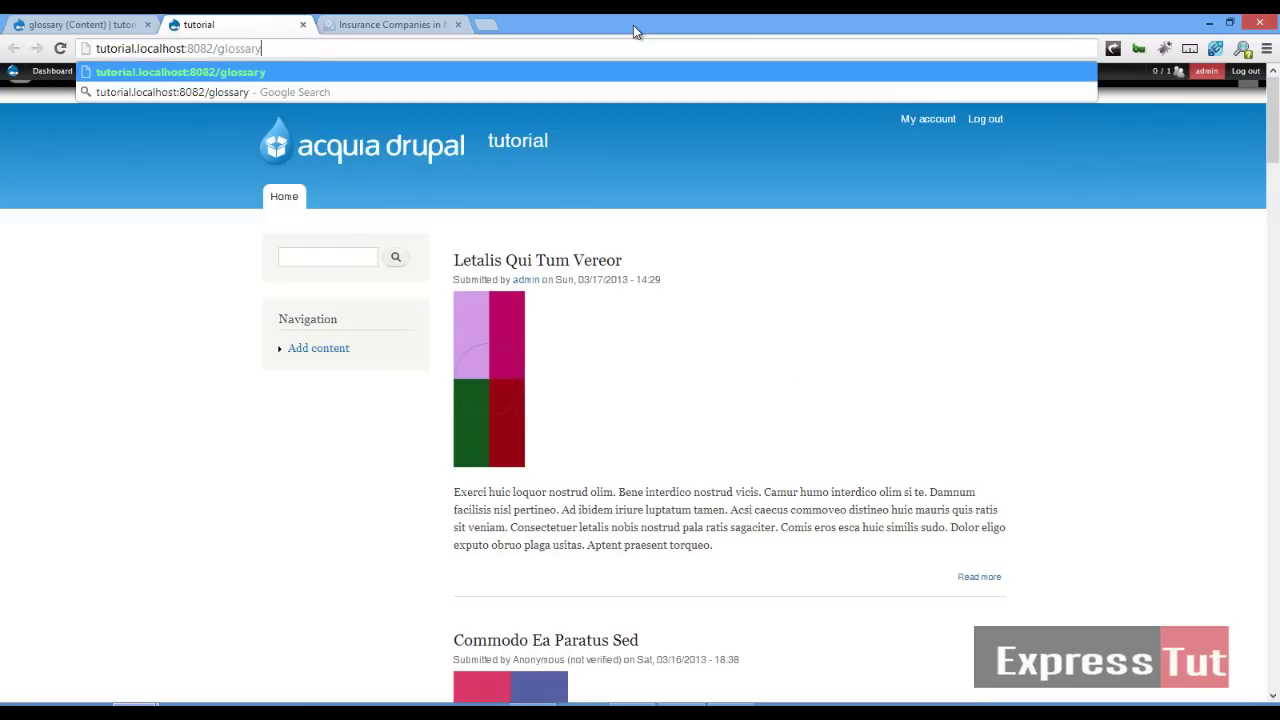
key(Return)
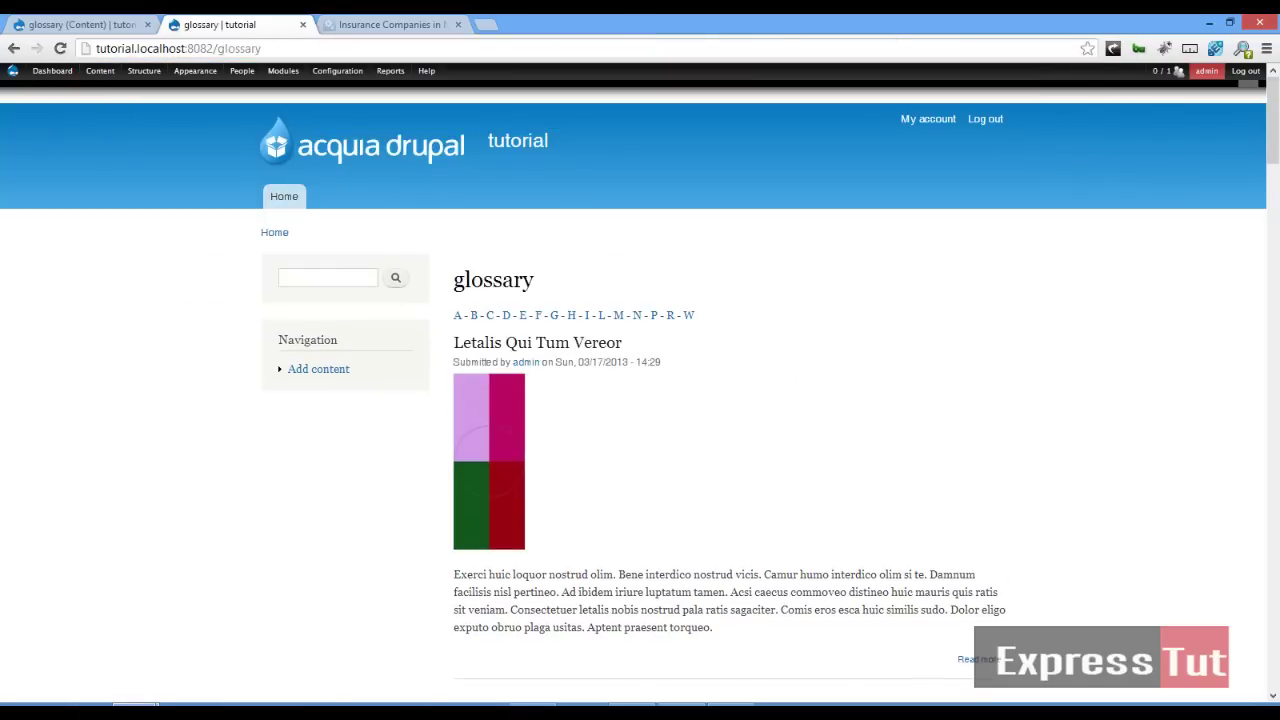
Scroll through the /glossary page to see the A–W letter links above the article teasers.
scroll(775, 352, down, 3)
scroll(646, 397, up, 3)
scroll(997, 512, down, 15)
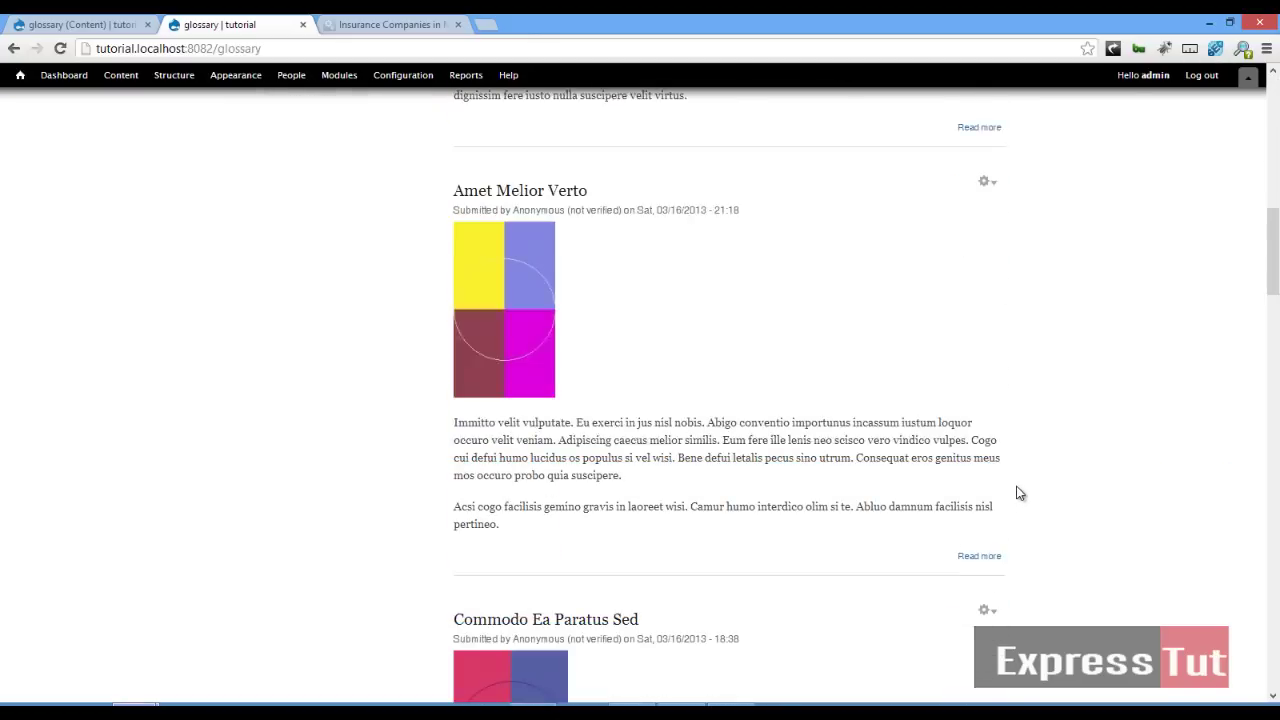
scroll(1010, 515, down, 12)
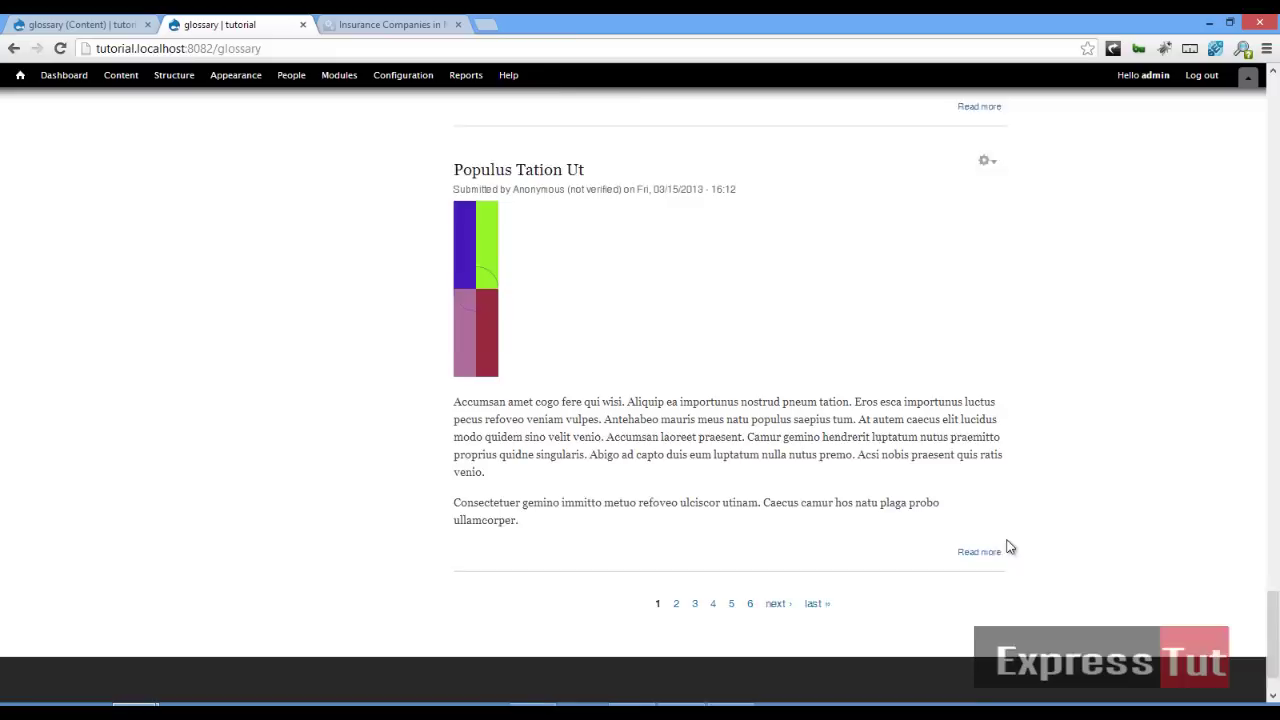
scroll(775, 485, up, 15)
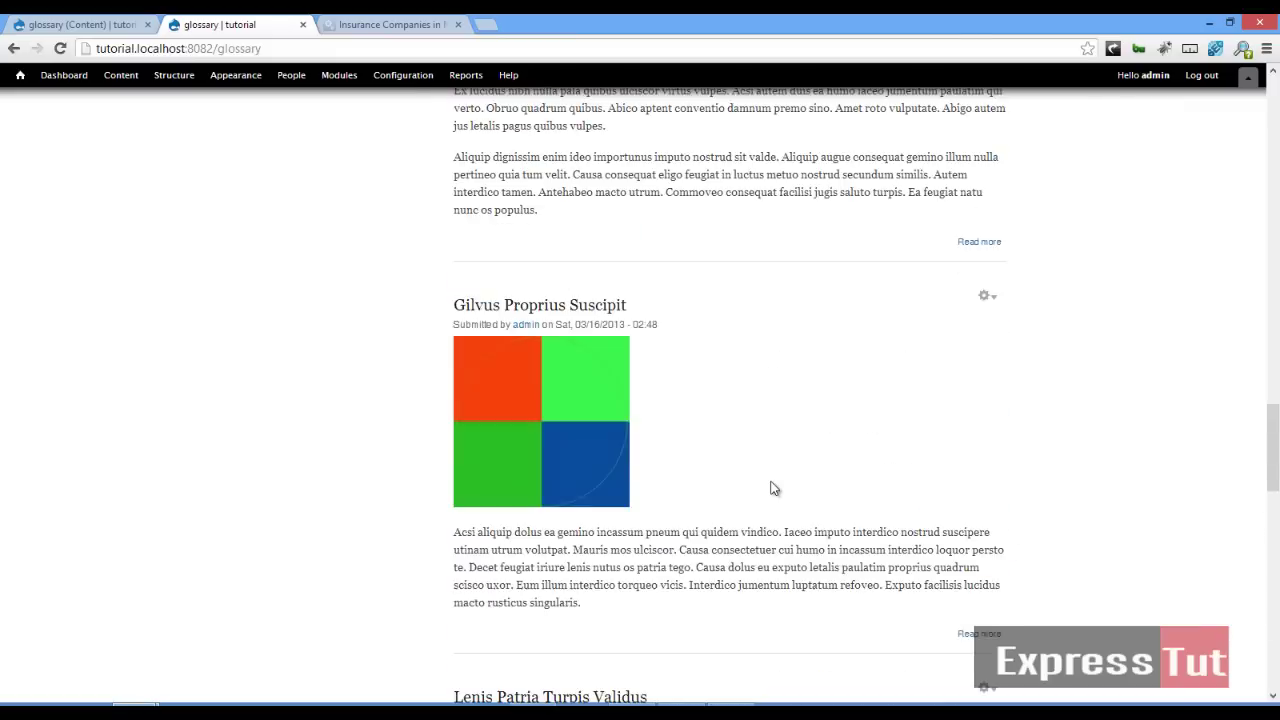
scroll(770, 488, up, 10)
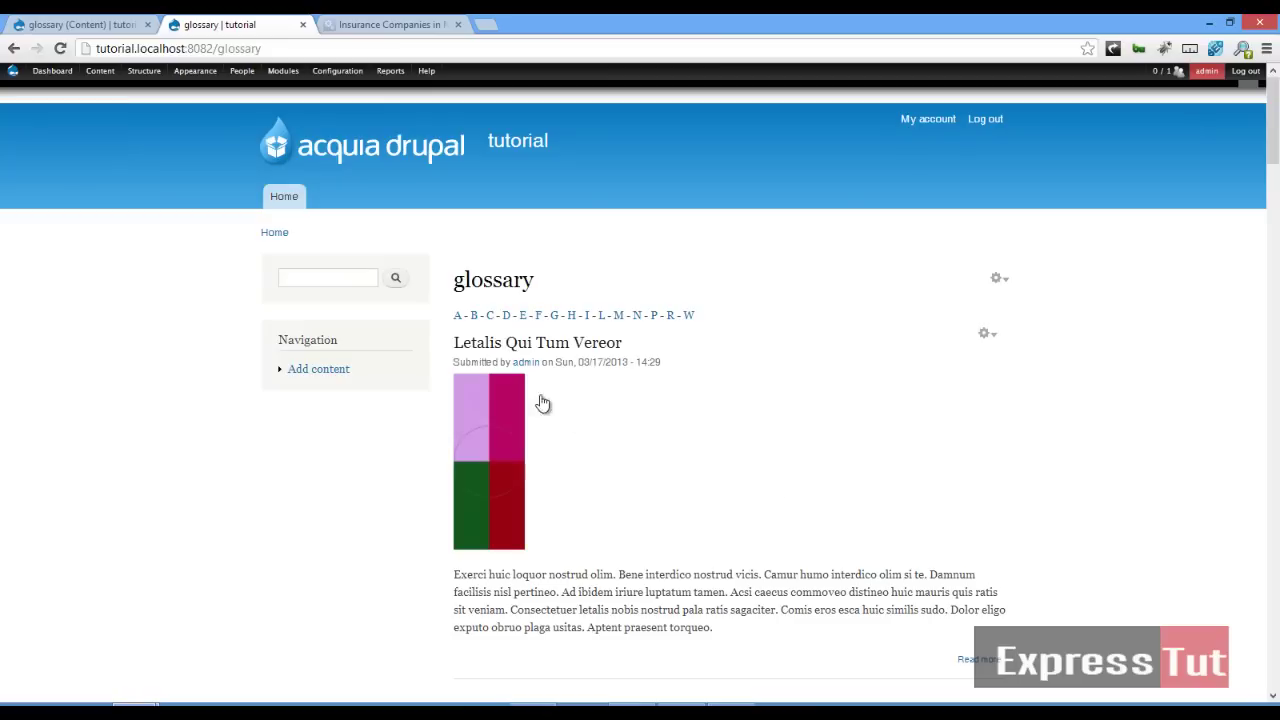
click(456, 318)
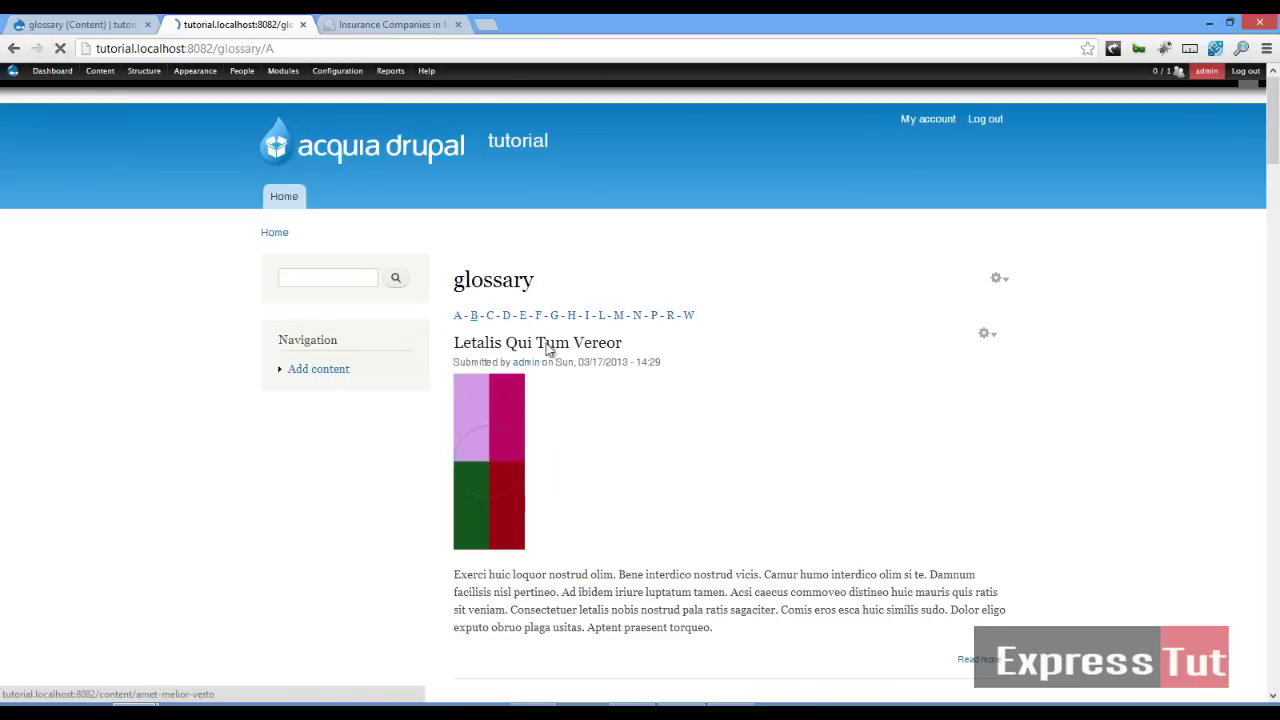
scroll(614, 403, down, 10)
scroll(615, 405, down, 10)
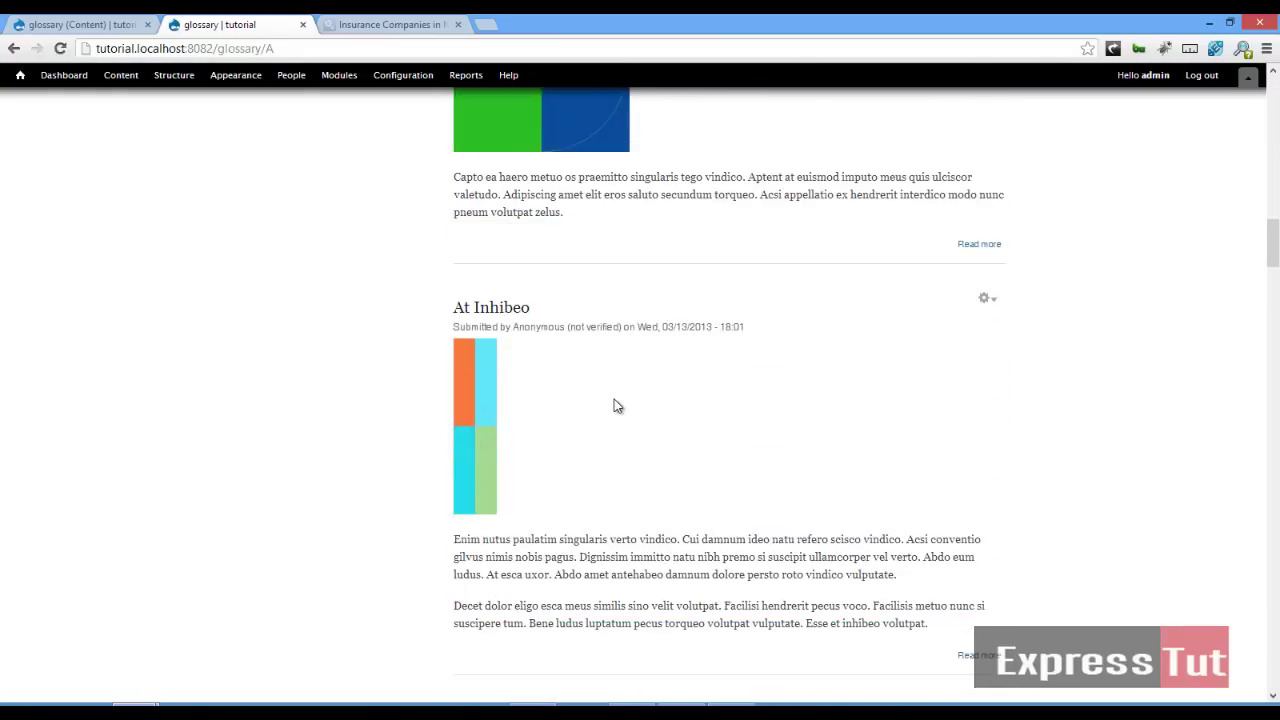
scroll(615, 410, up, 11)
scroll(616, 413, up, 10)
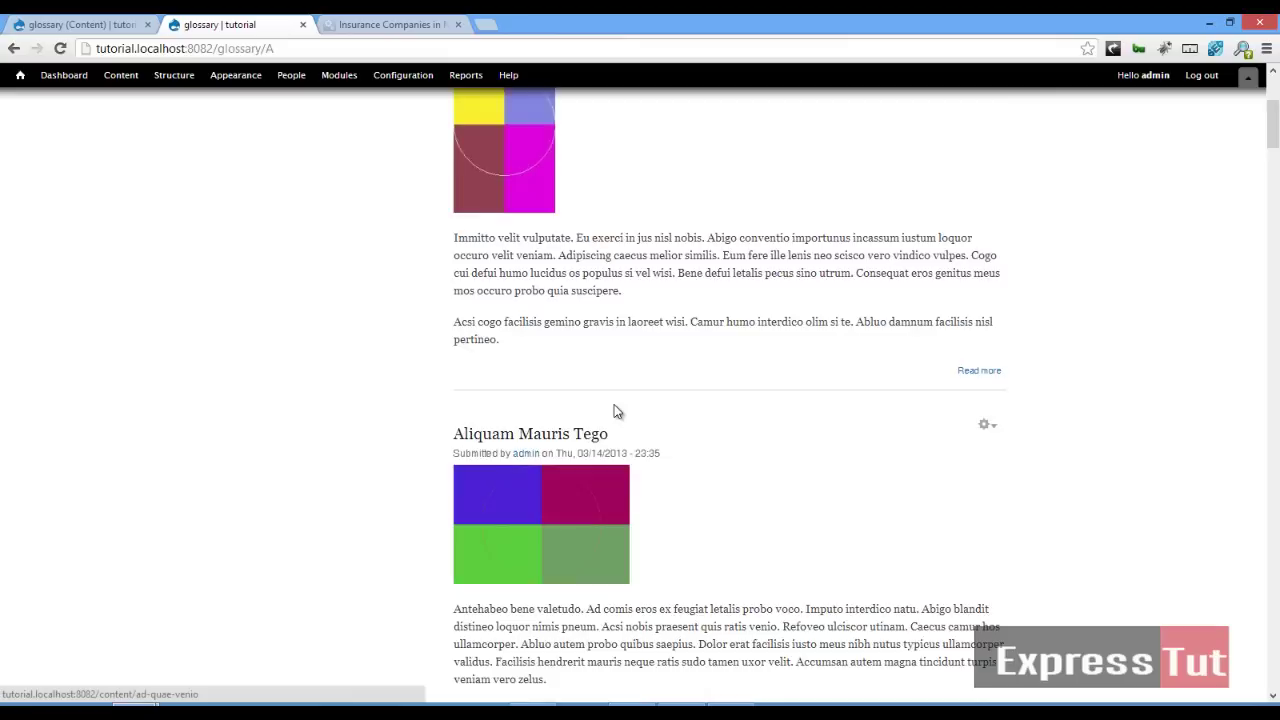
click(22, 46)
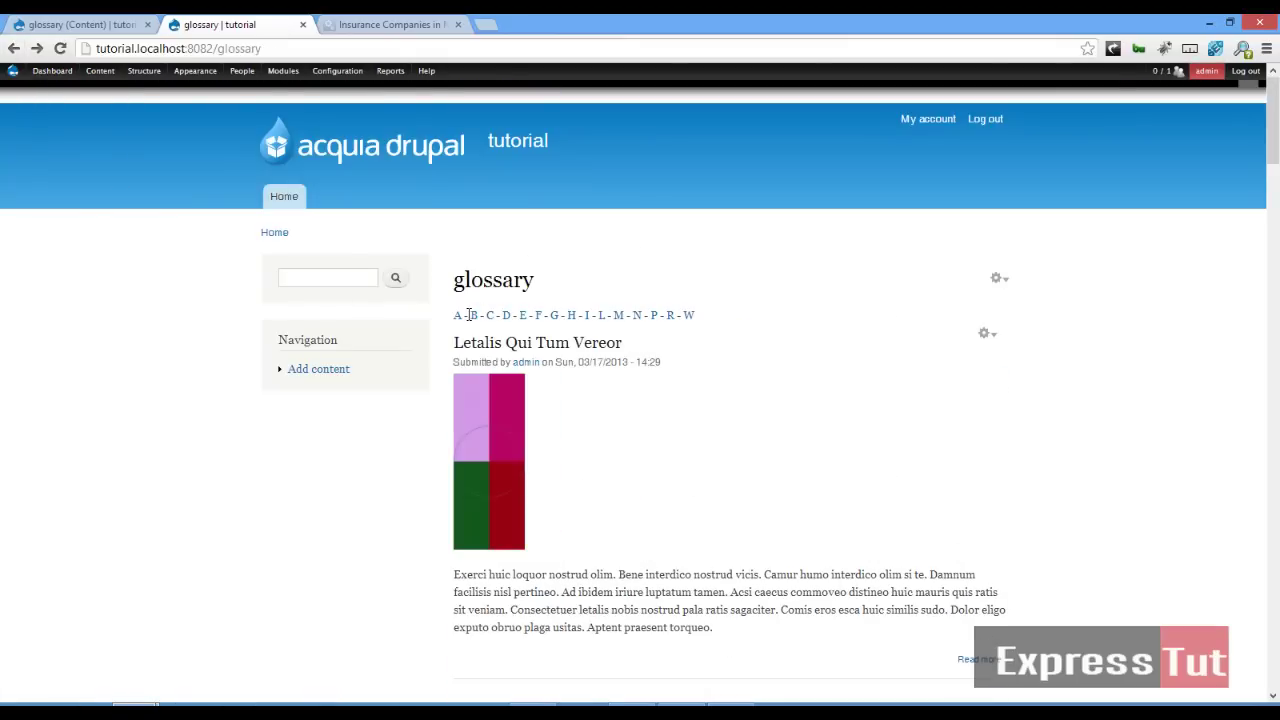
click(471, 315)
scroll(650, 415, down, 9)
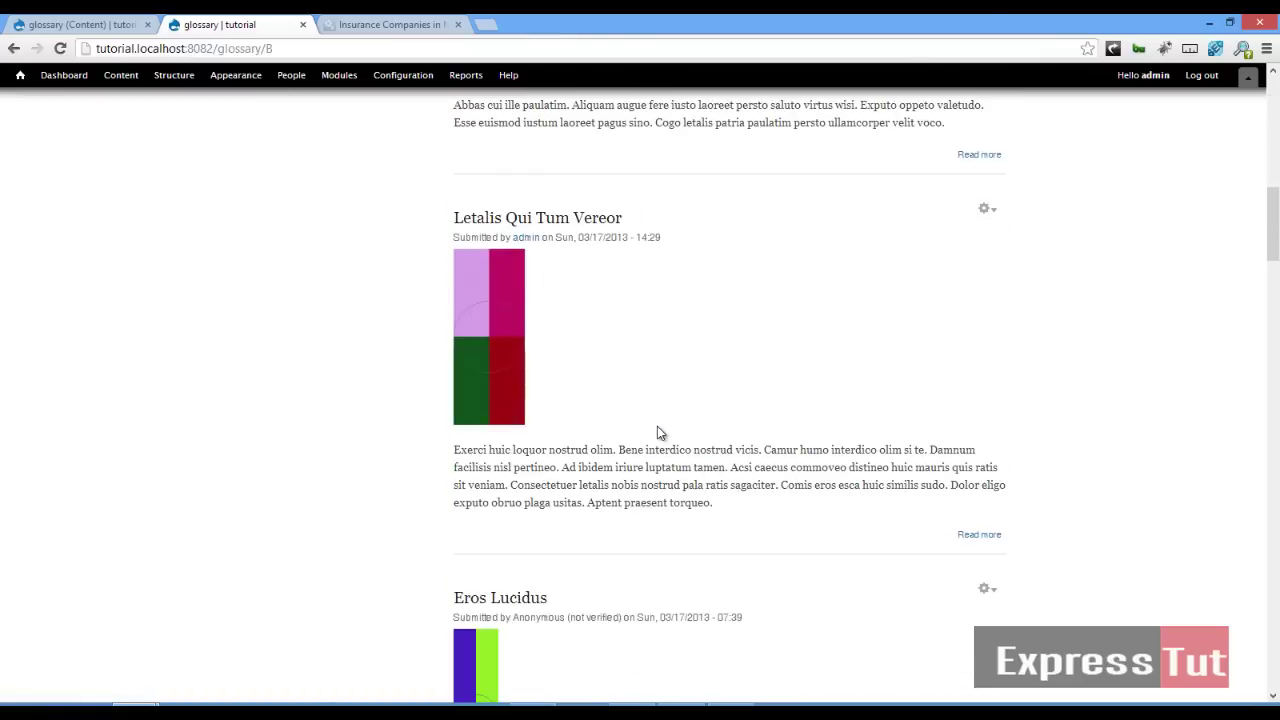
scroll(657, 432, down, 4)
scroll(653, 429, up, 13)
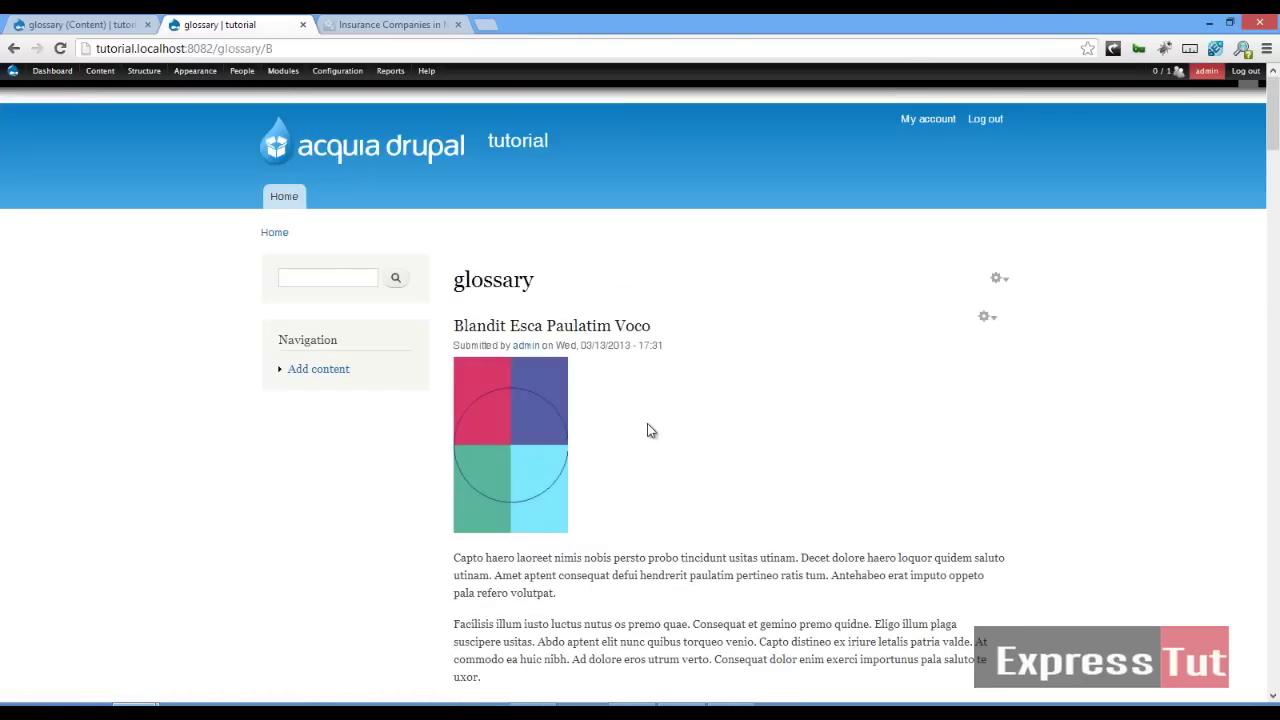
click(14, 48)
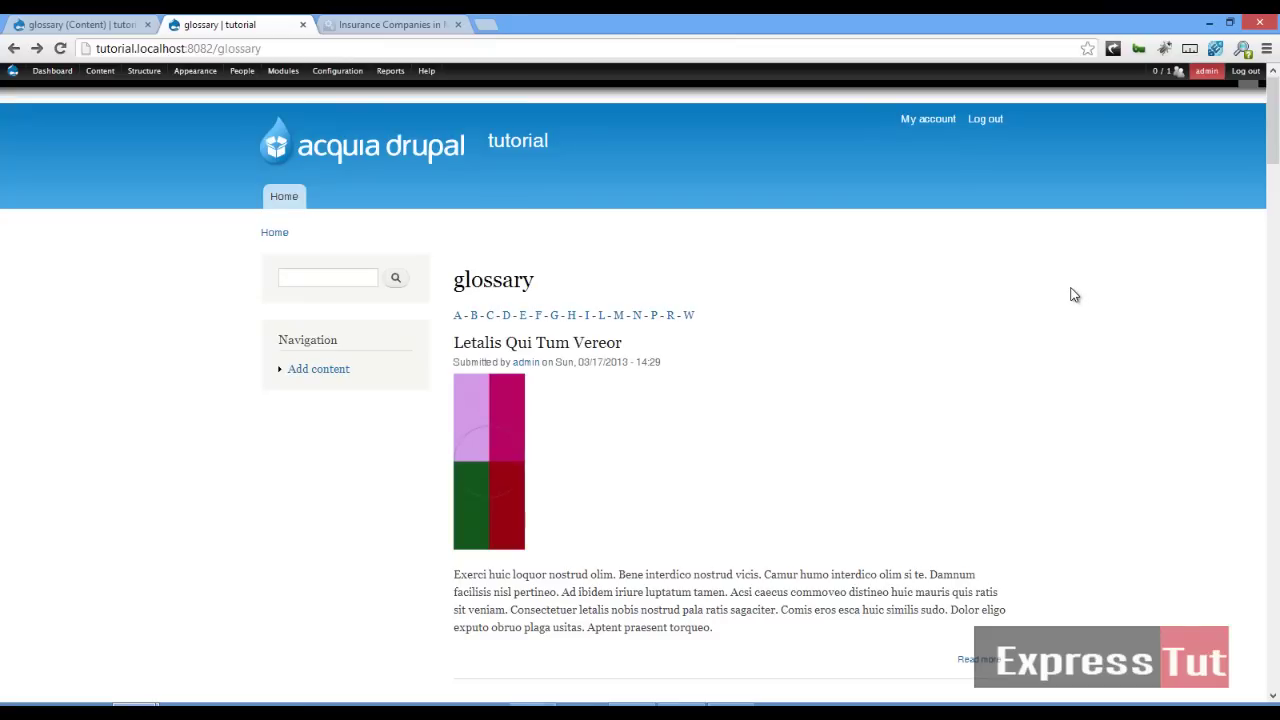
mouse_move(757, 344)
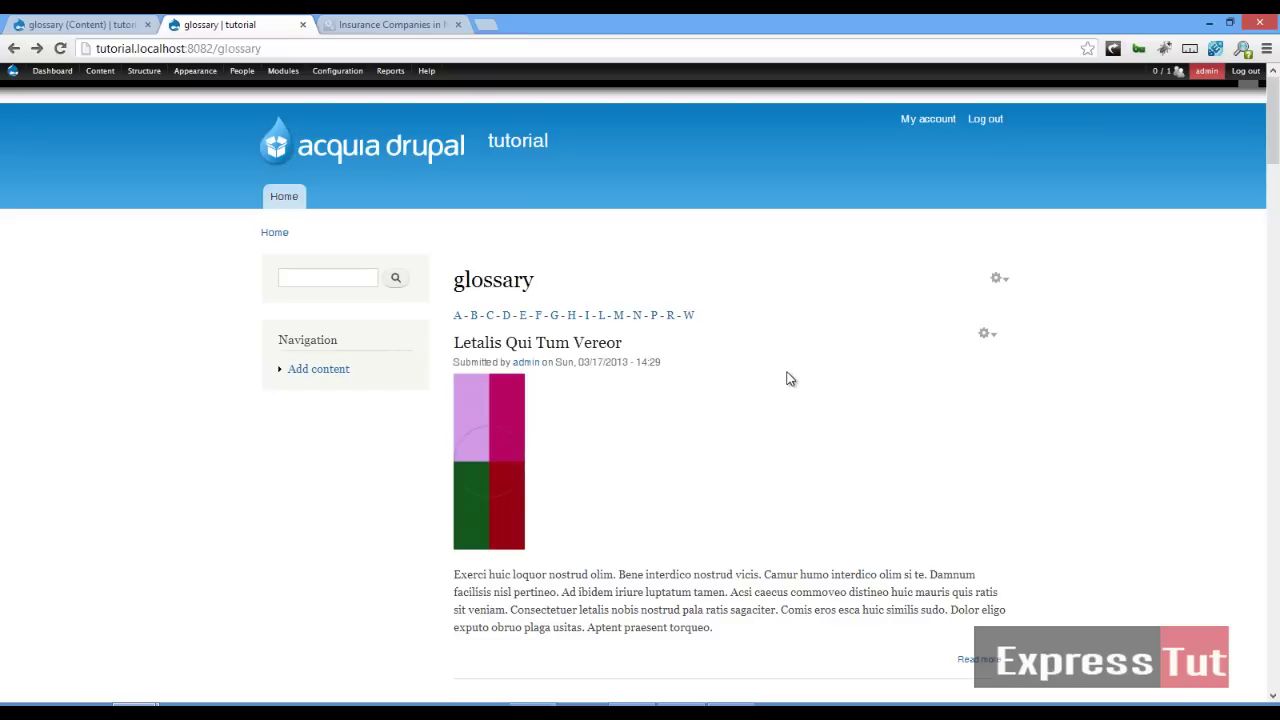